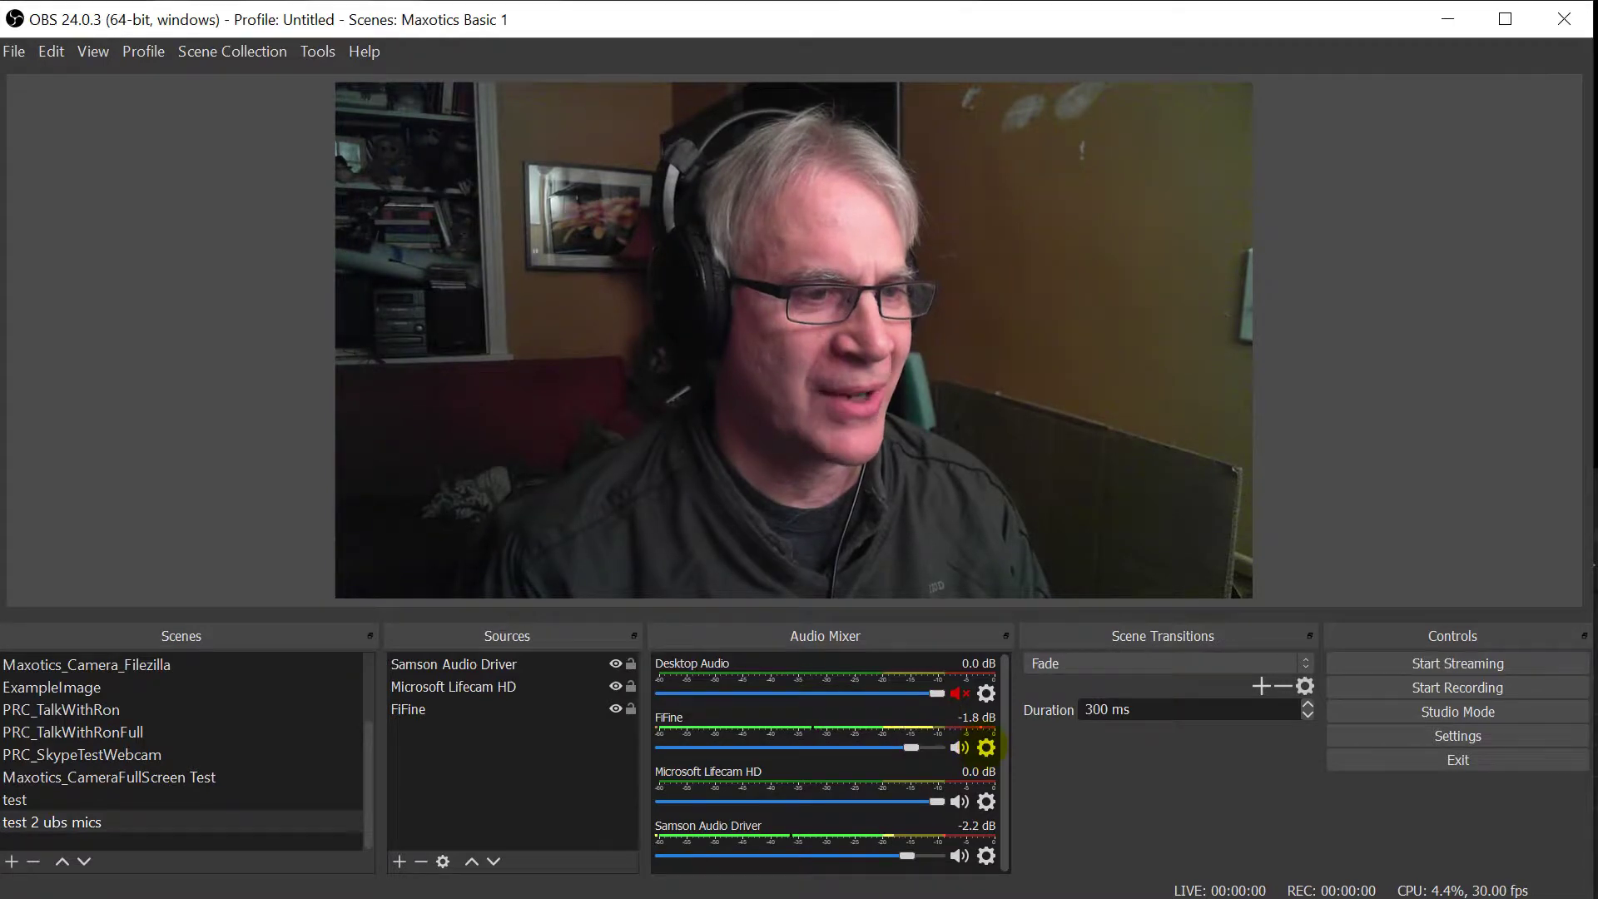
Step: Bring up the gear menu for the FiFine channel in the Audio Mixer
left_click(987, 747)
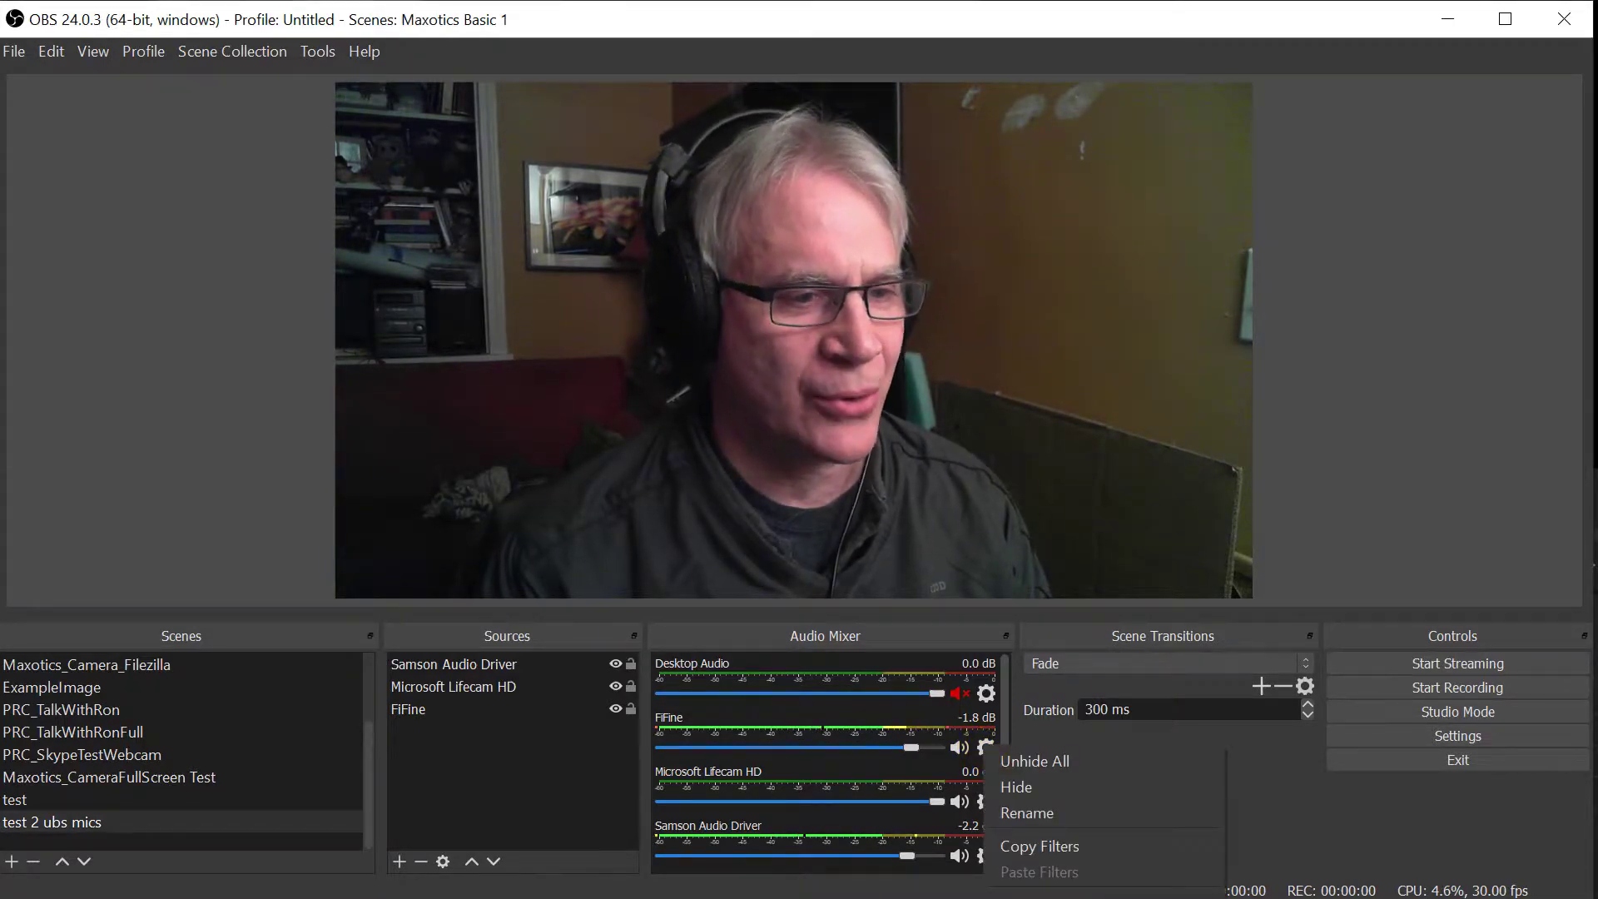
Step: In Advanced Audio Properties, remove FiFine and Samson Audio Driver from tracks 3 and 4
left_click(1061, 893)
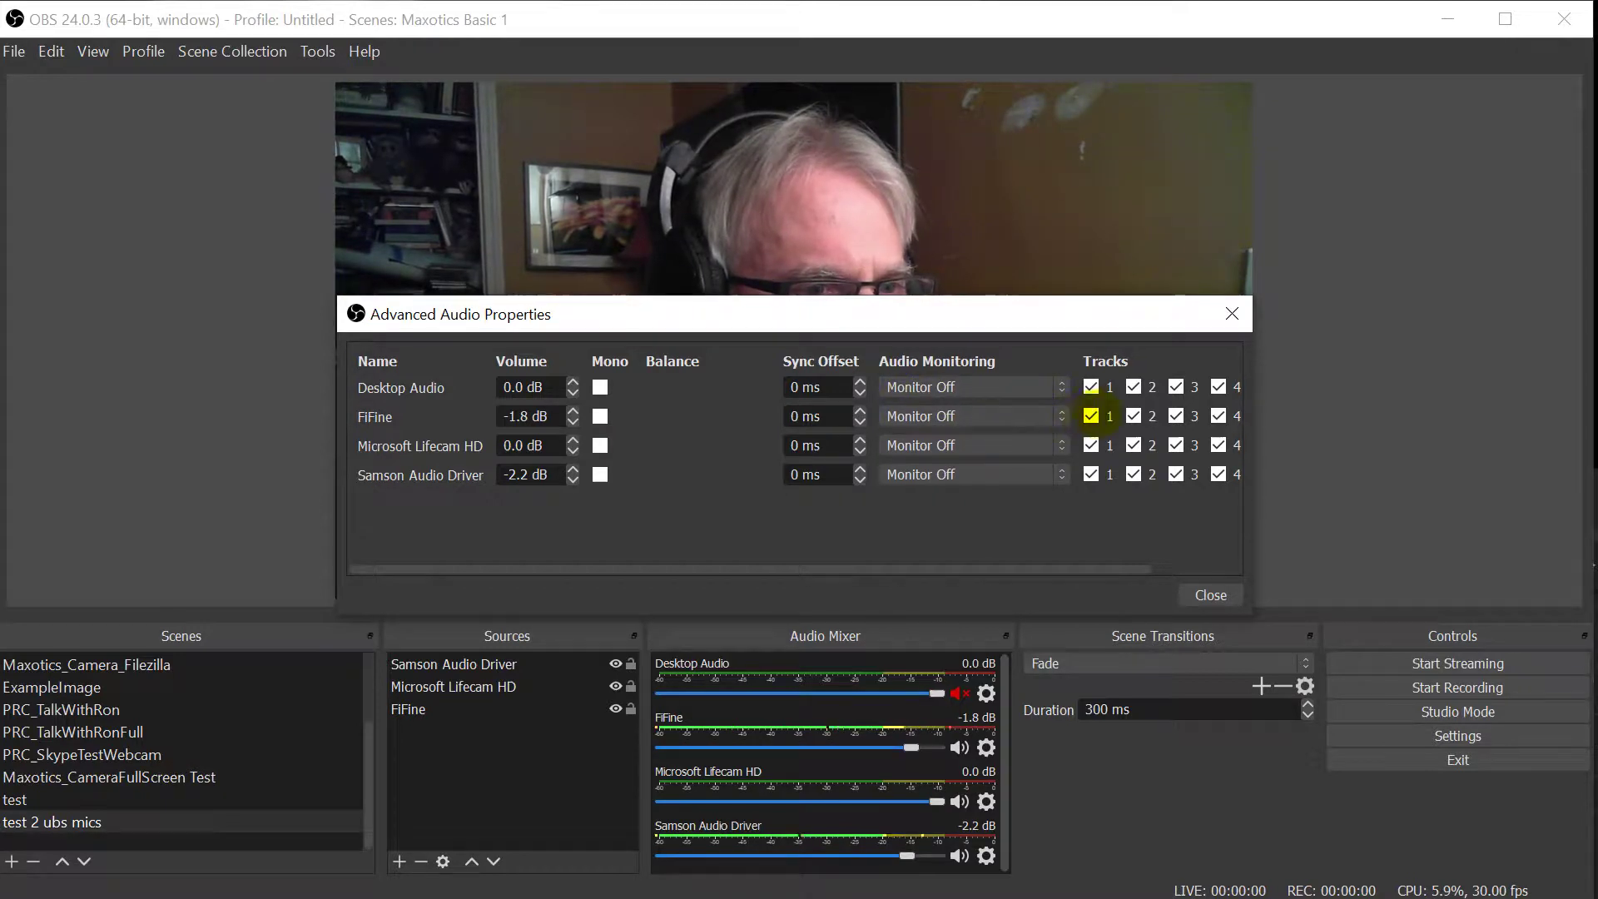
left_click(1176, 415)
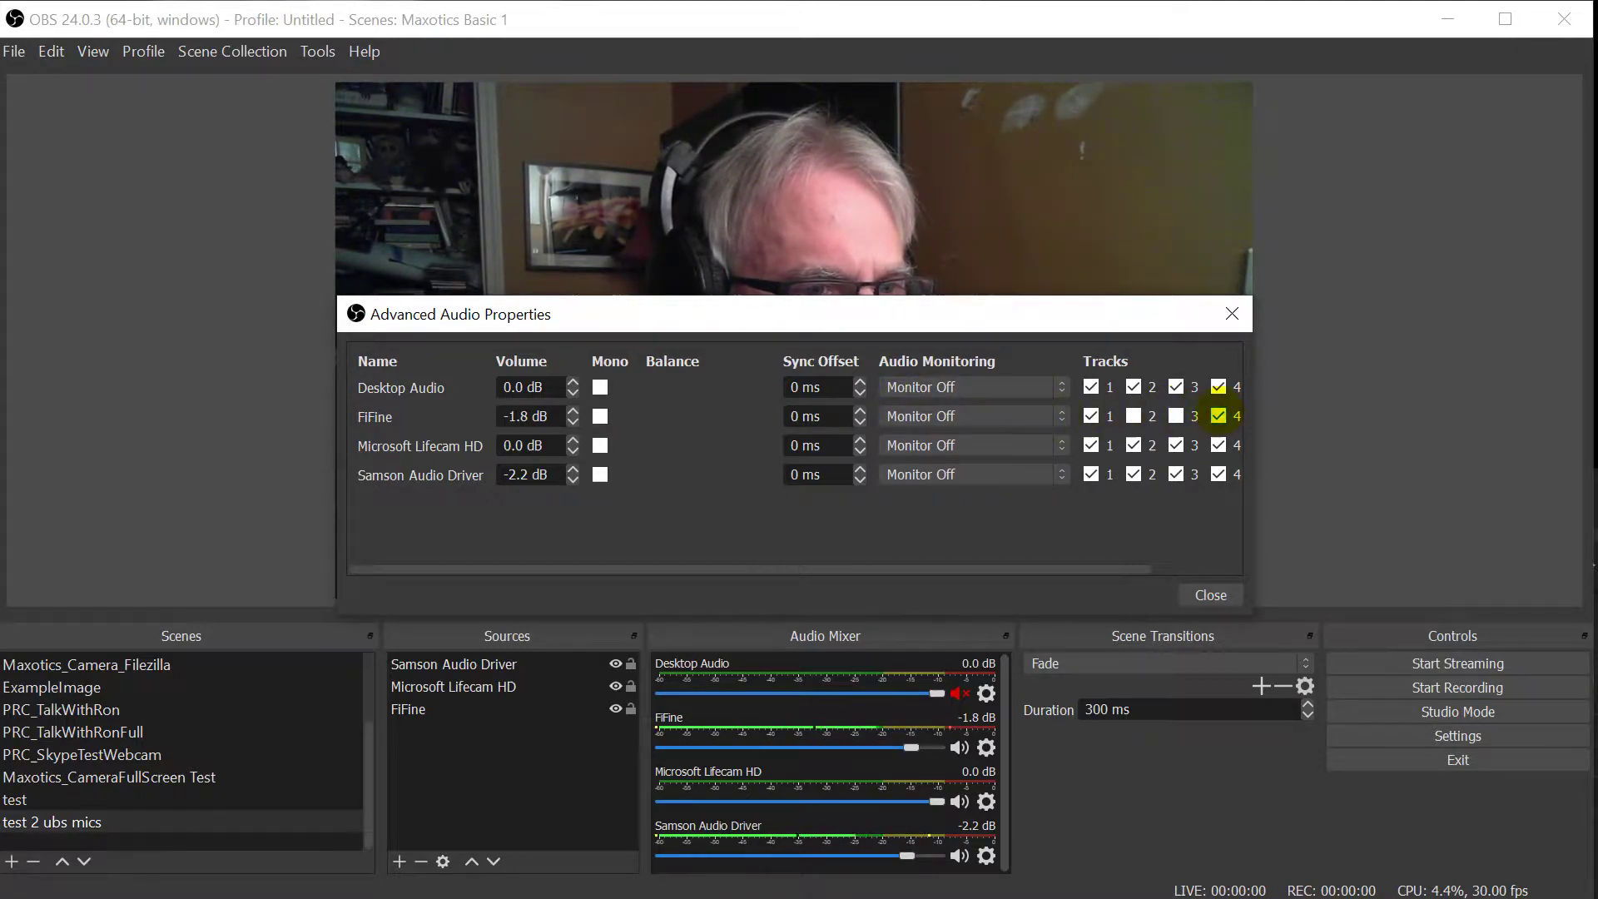
left_click(1218, 417)
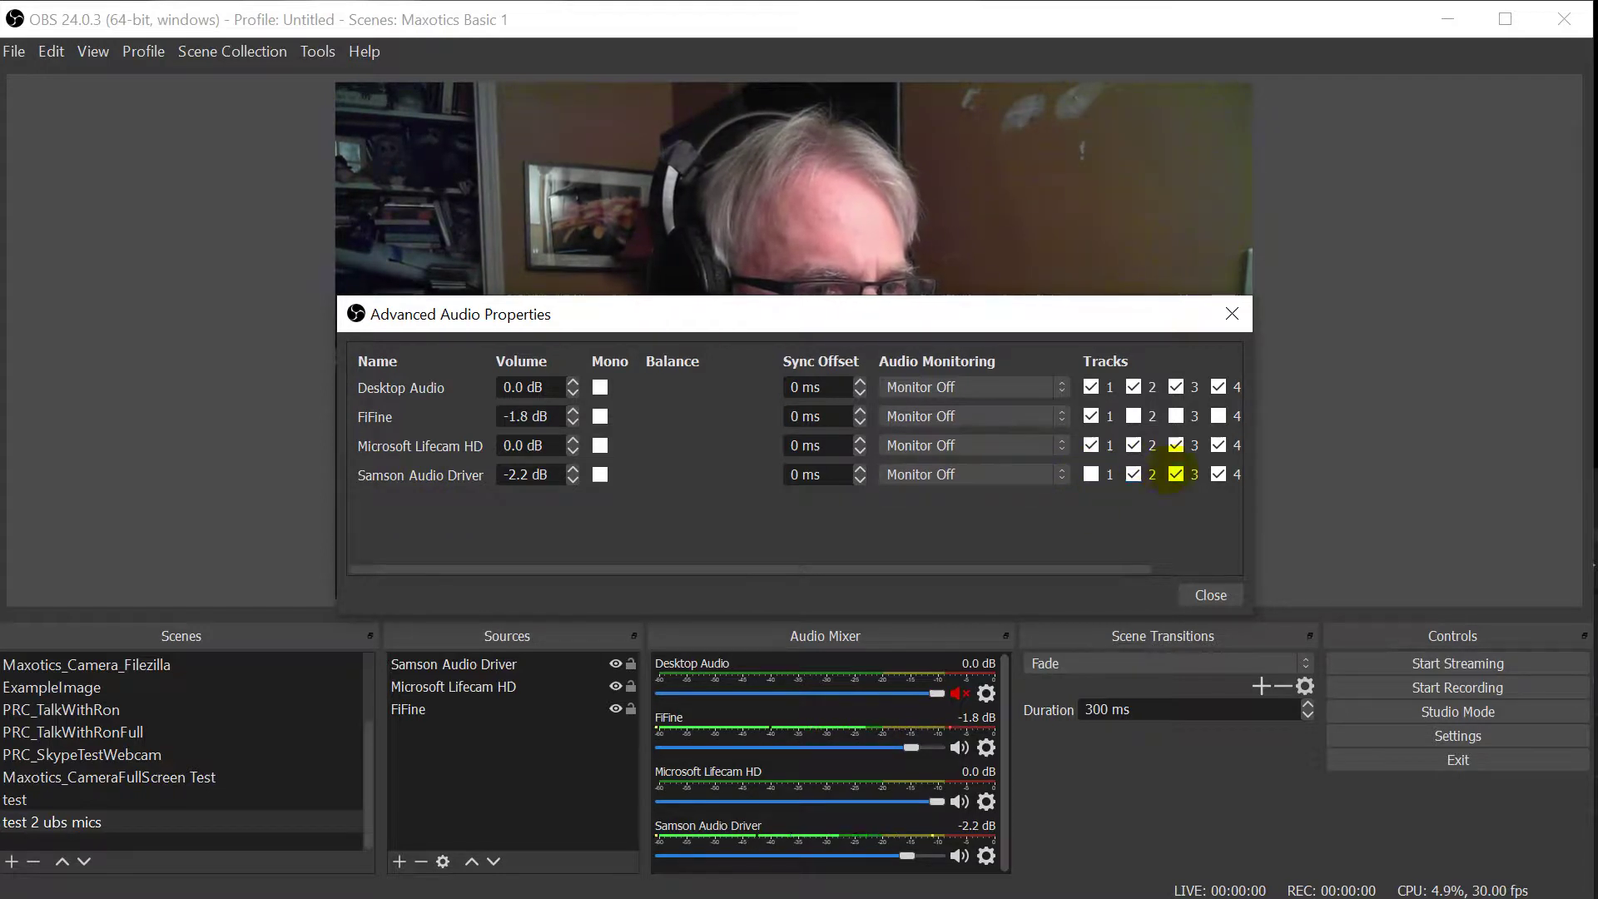
left_click(1177, 474)
left_click(1219, 474)
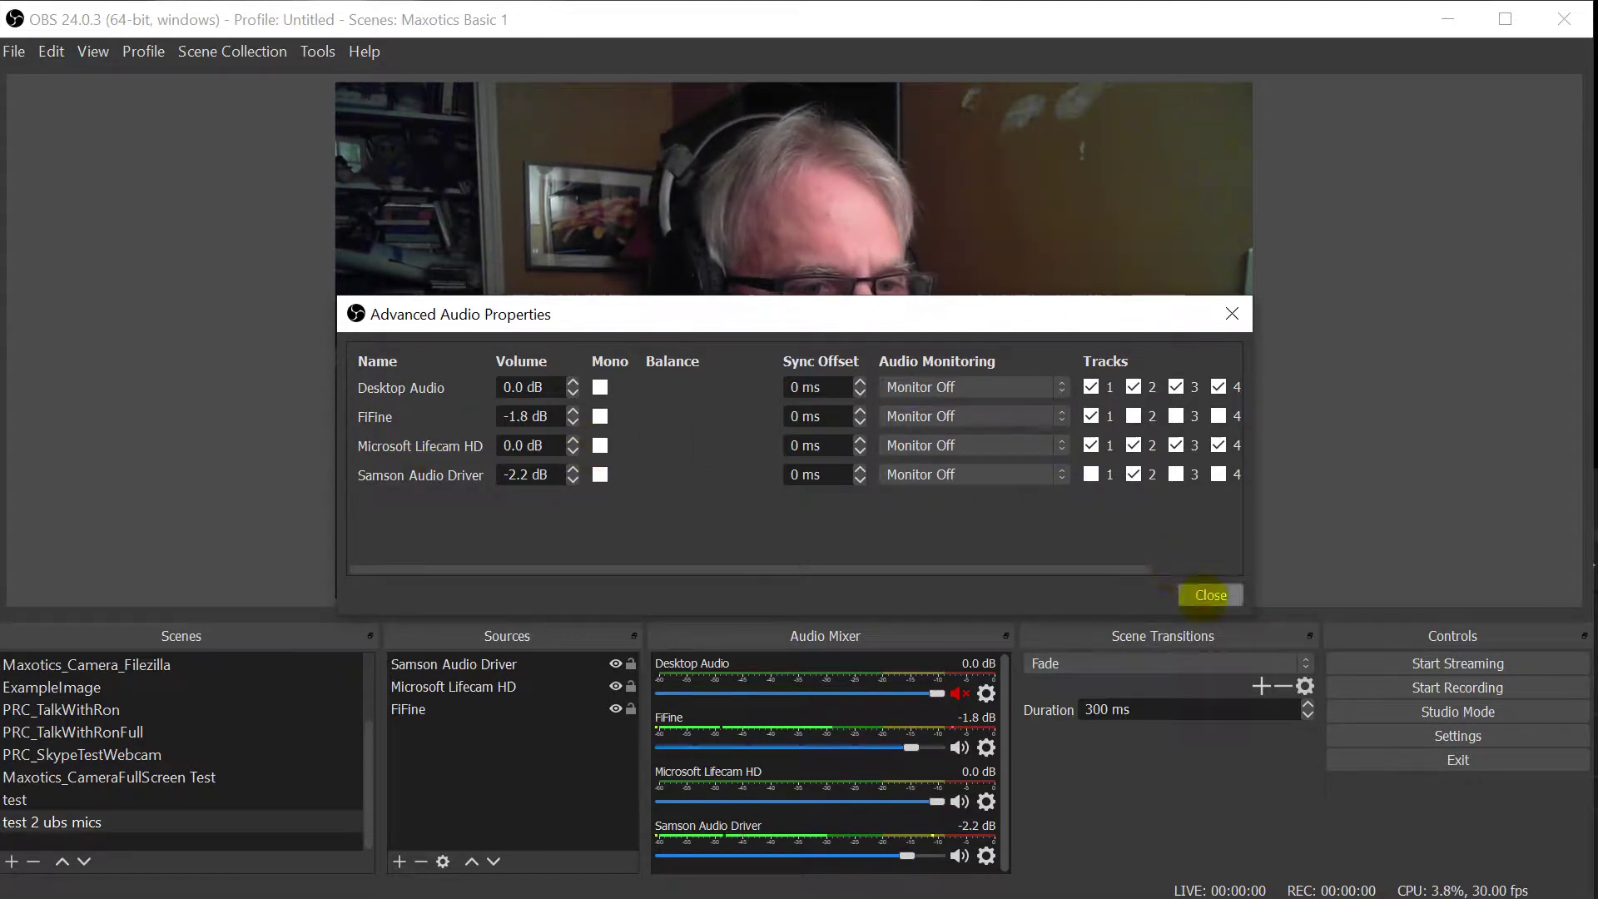
Step: Close Advanced Audio Properties, then set FiFine to -2.7 dB and Samson Audio Driver to -0.6 dB
left_click(1210, 594)
left_click_drag(912, 746, 909, 746)
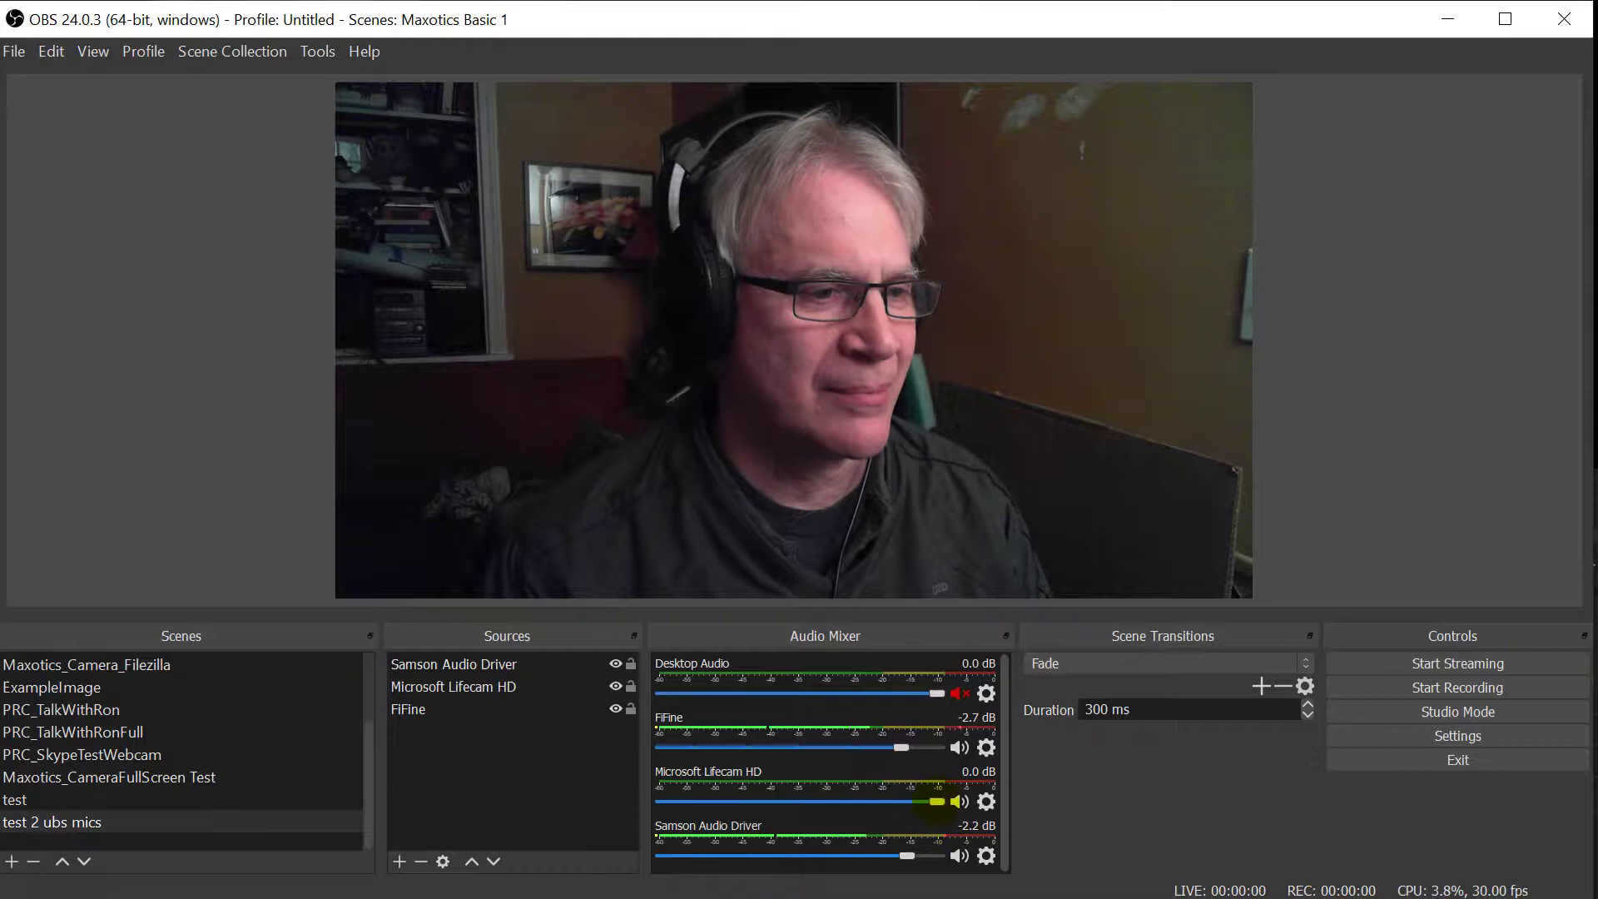
left_click_drag(906, 855, 928, 854)
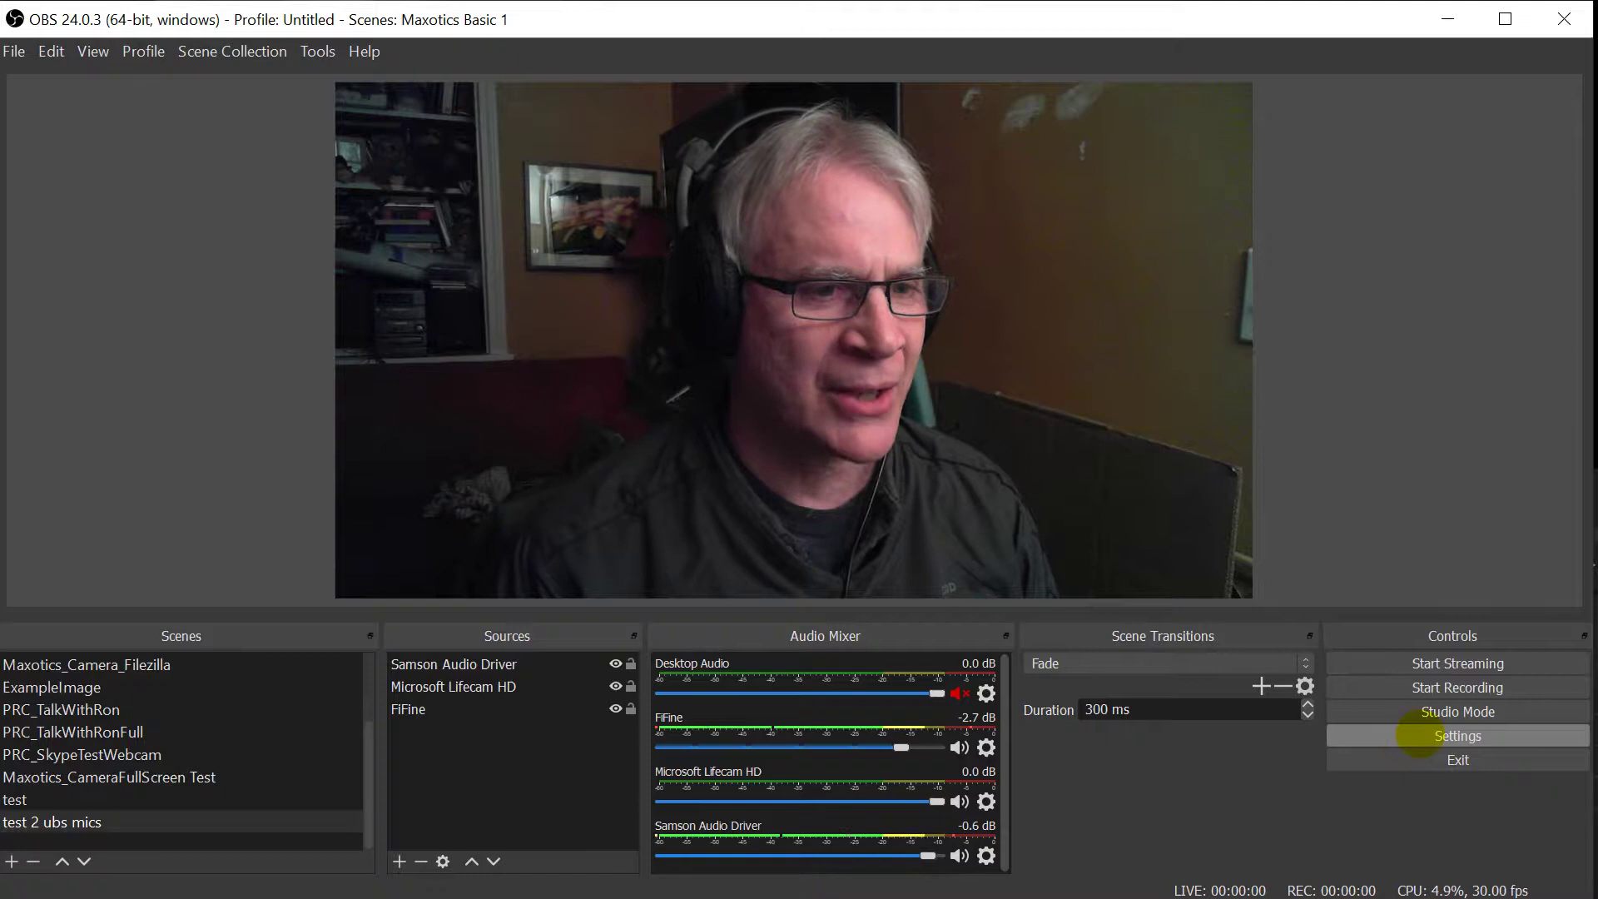
Step: Enable Audio Track 2 under Output > Recording settings, then apply and confirm
left_click(1417, 736)
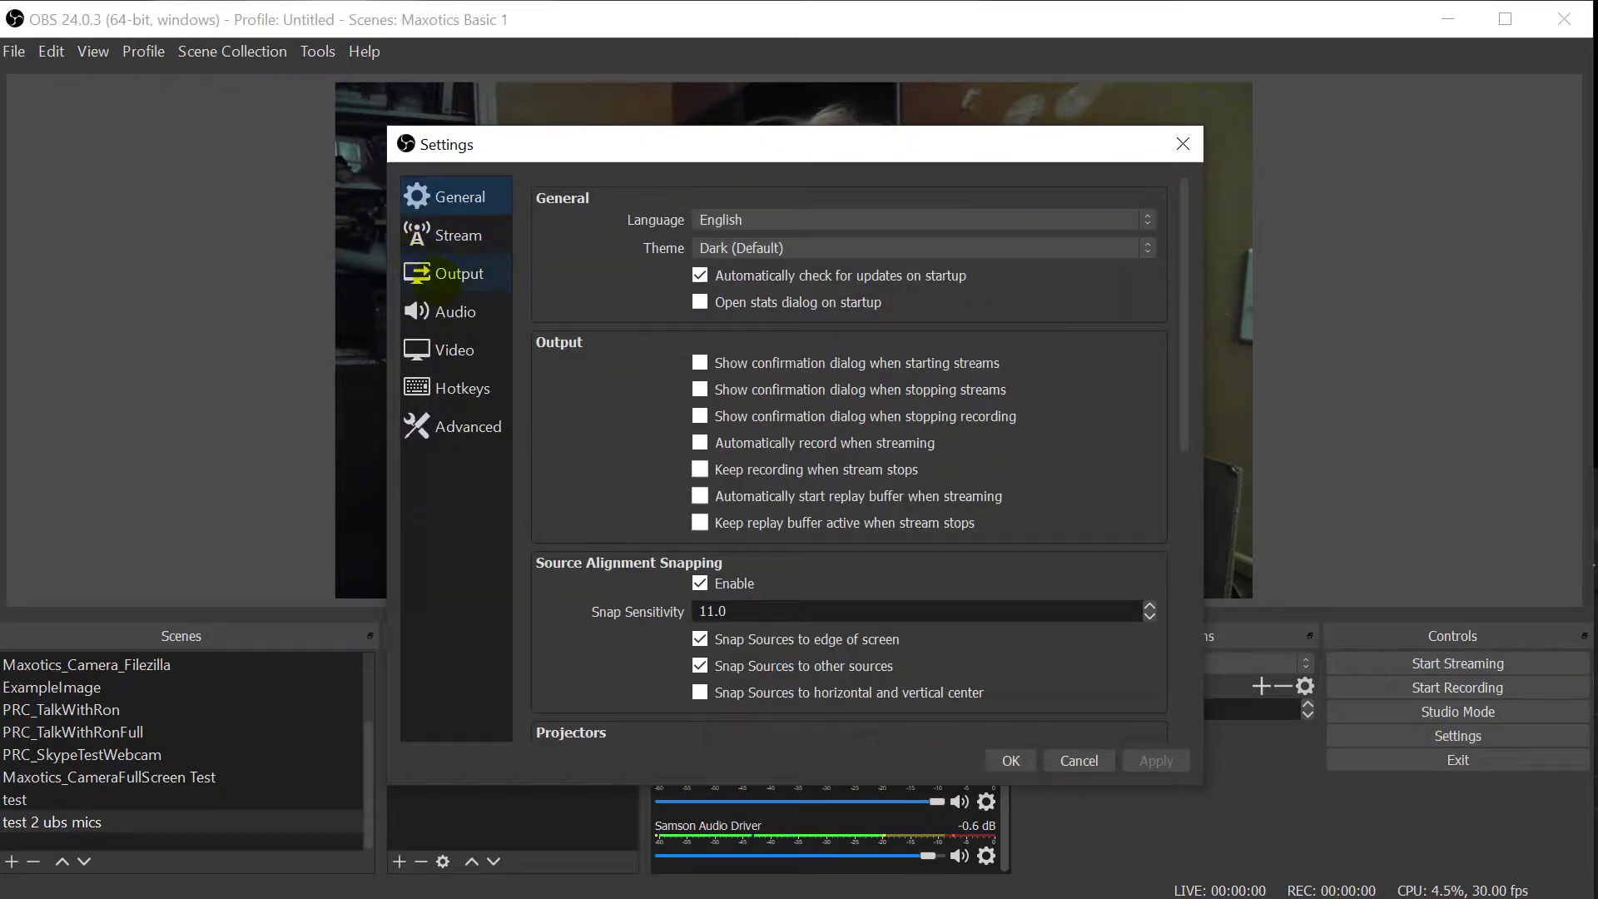
left_click(418, 277)
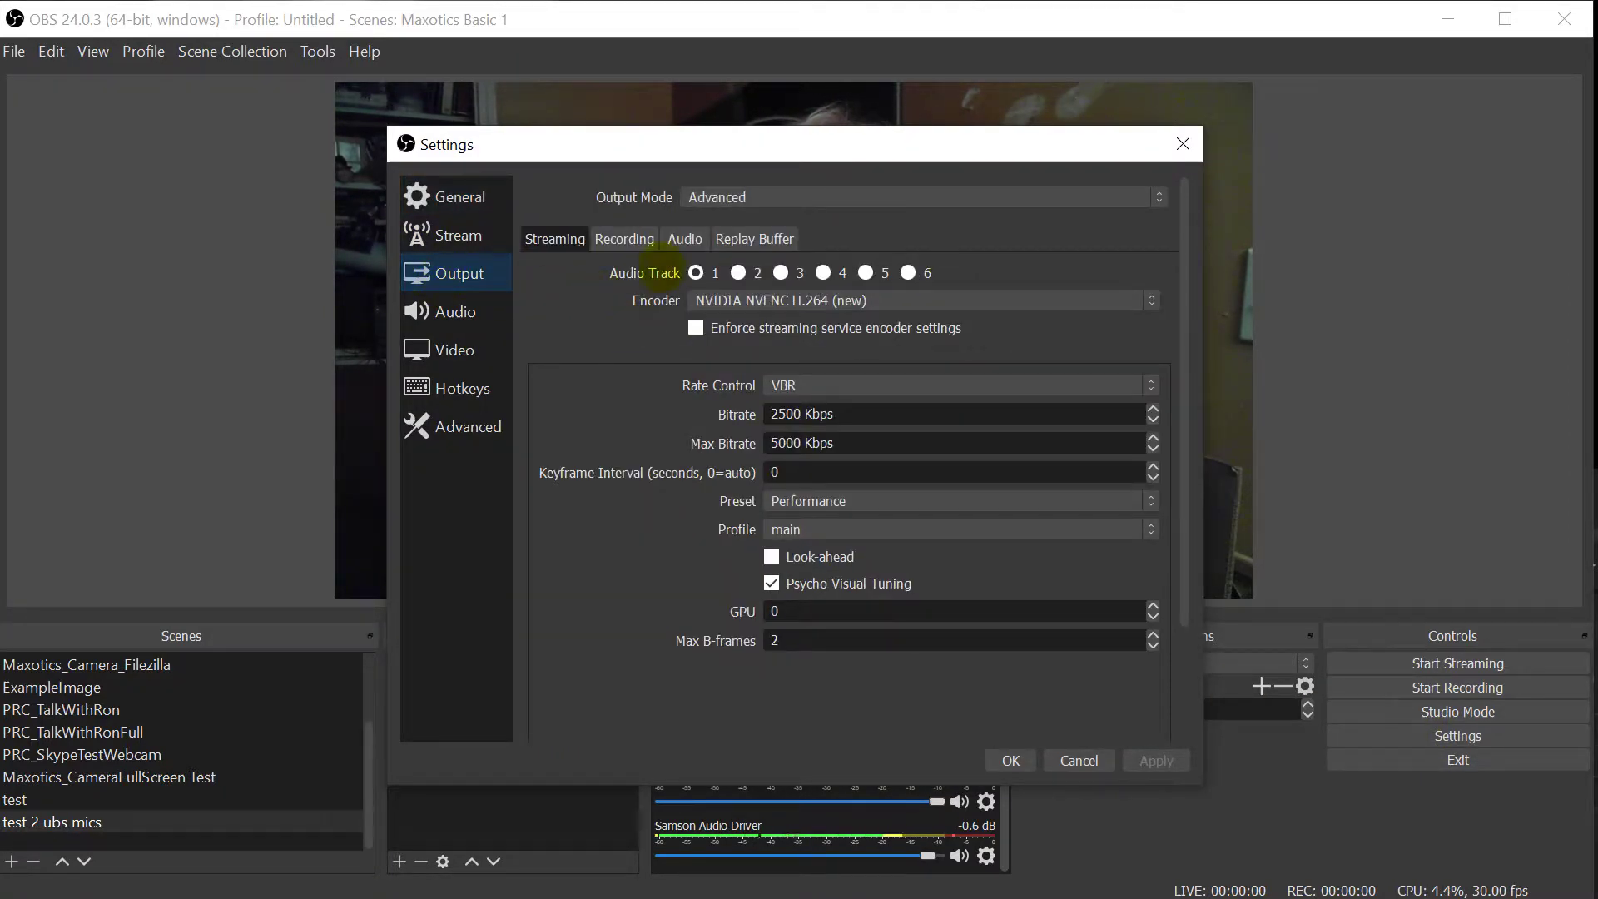
left_click(625, 238)
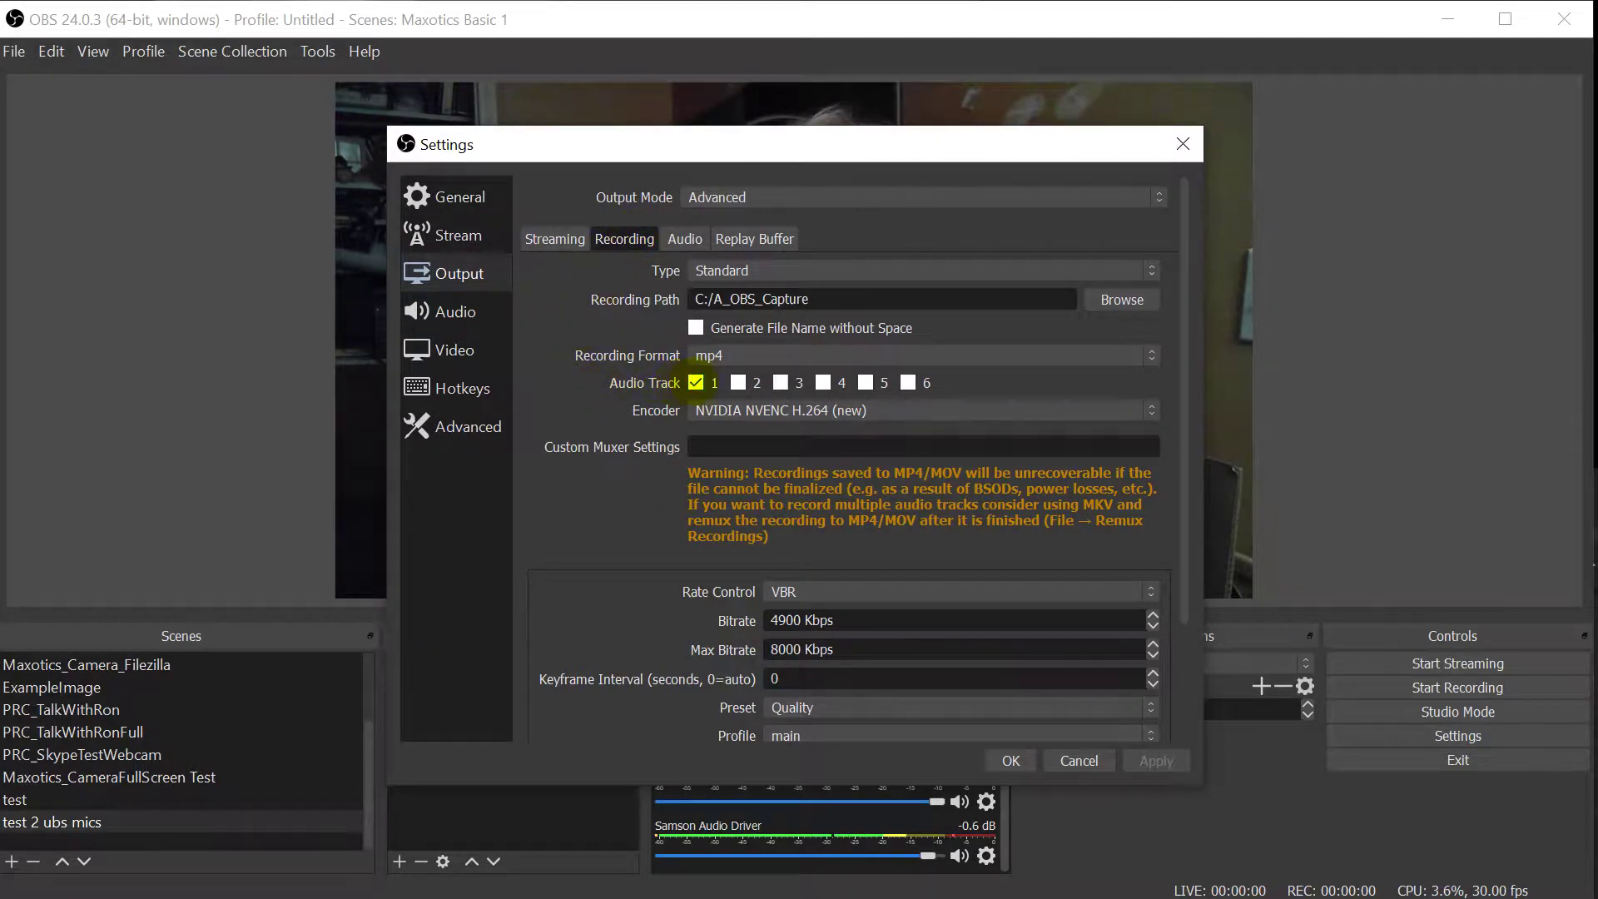
left_click(739, 382)
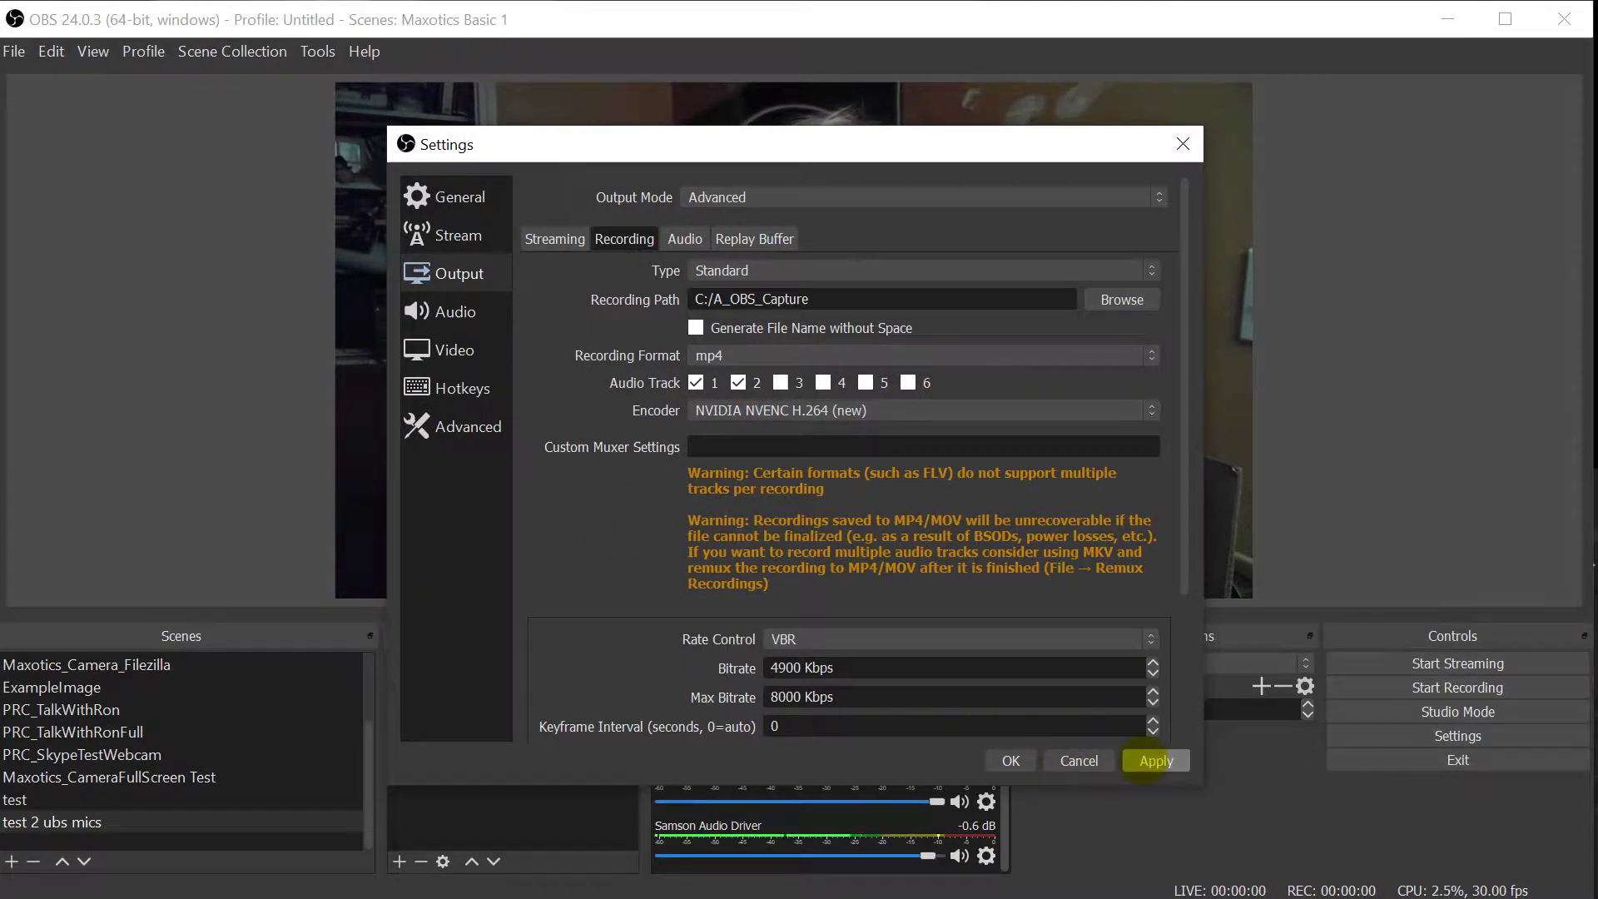
left_click(1156, 759)
left_click(1010, 761)
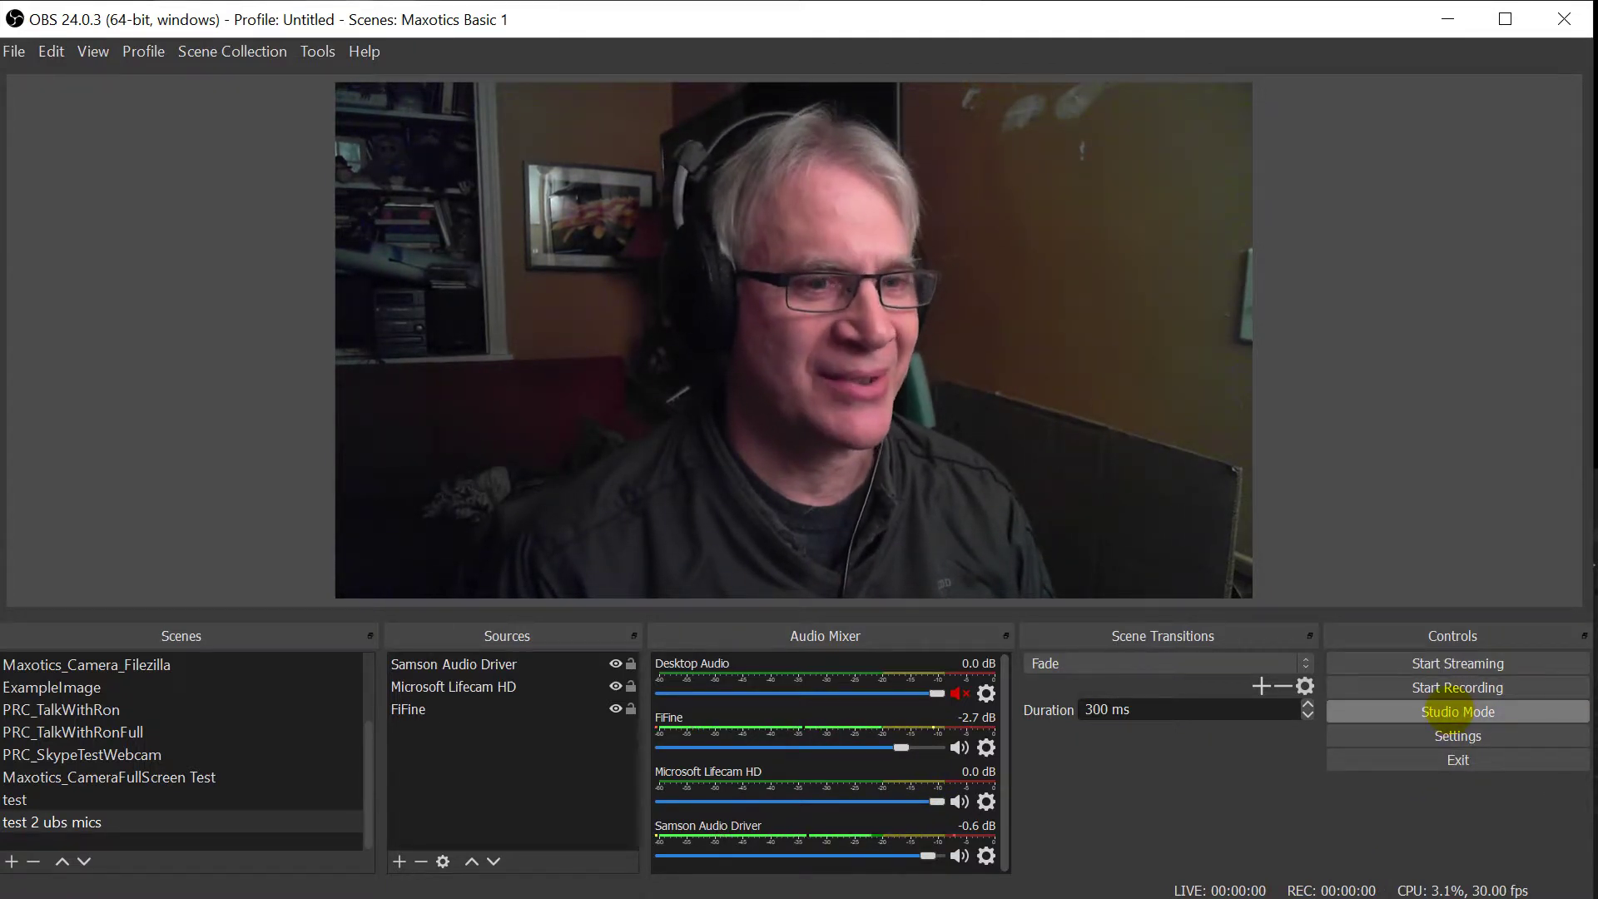
Step: Start a test recording capturing both mics, then stop it about 13 seconds later
left_click(1455, 686)
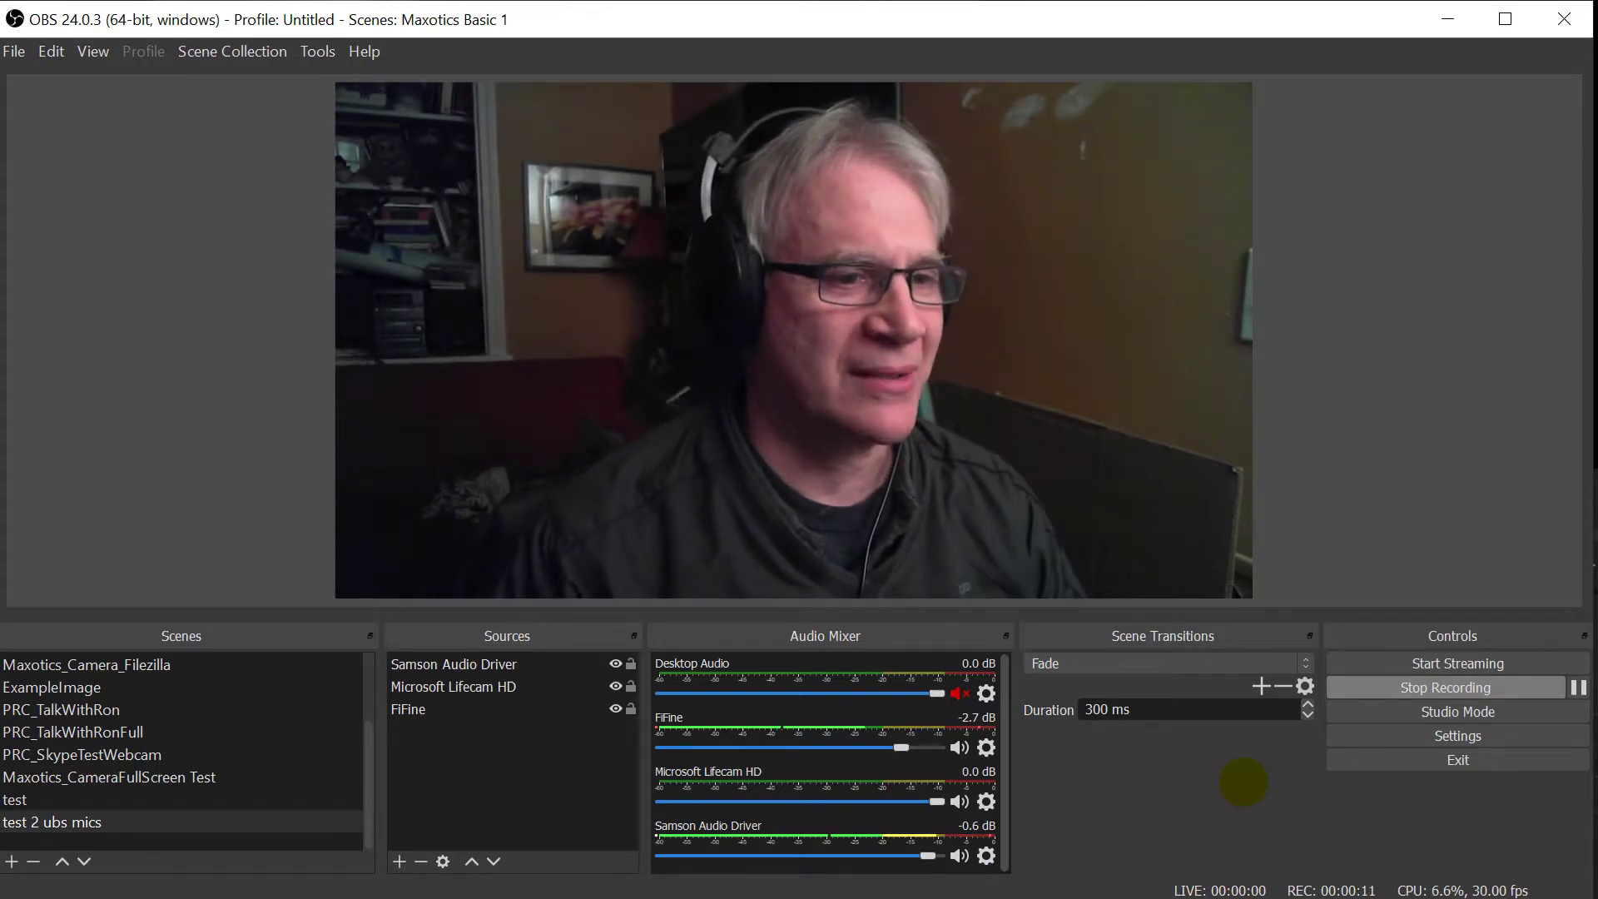
left_click(1355, 684)
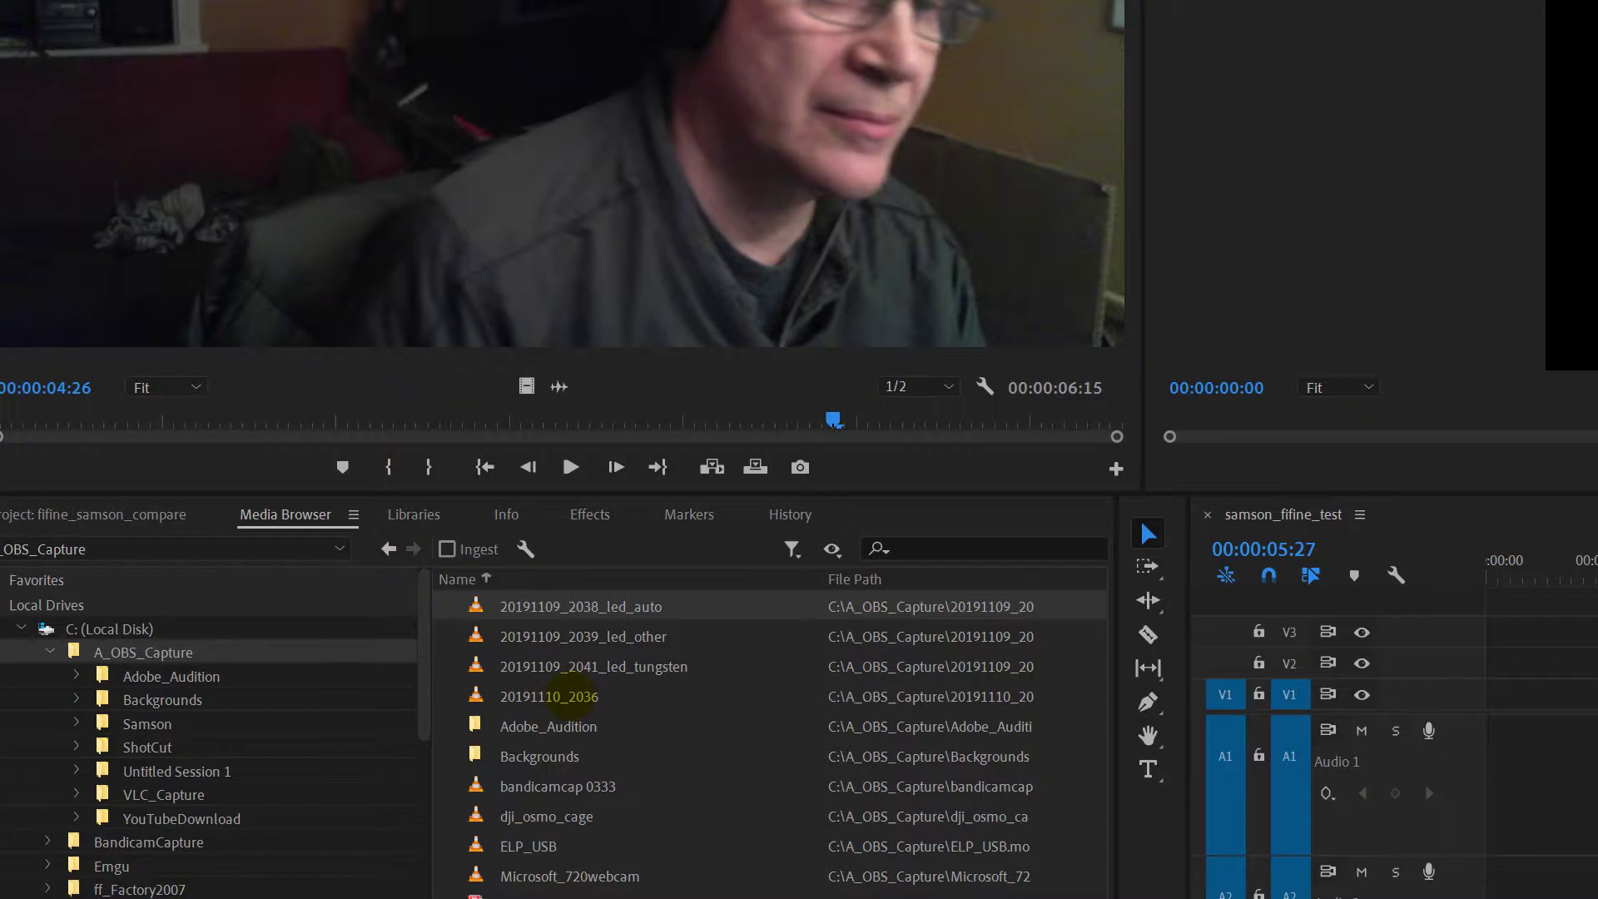
Step: Load 20191110_2036 from the A_OBS_Capture folder into Premiere's Source Monitor
double_click(550, 695)
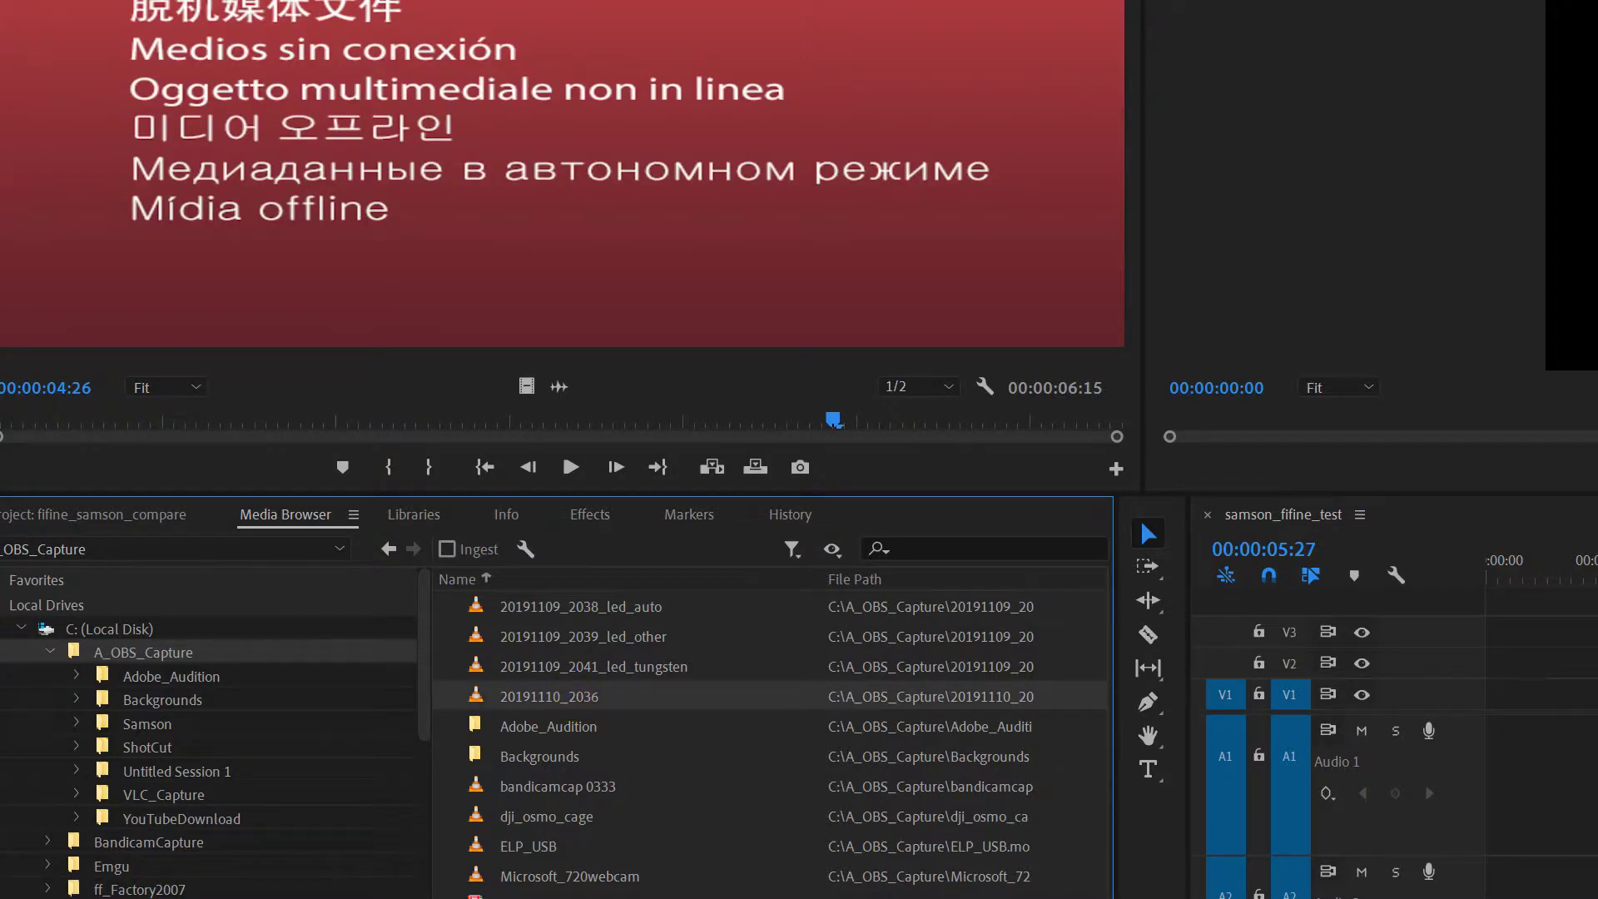
key("alt+Tab")
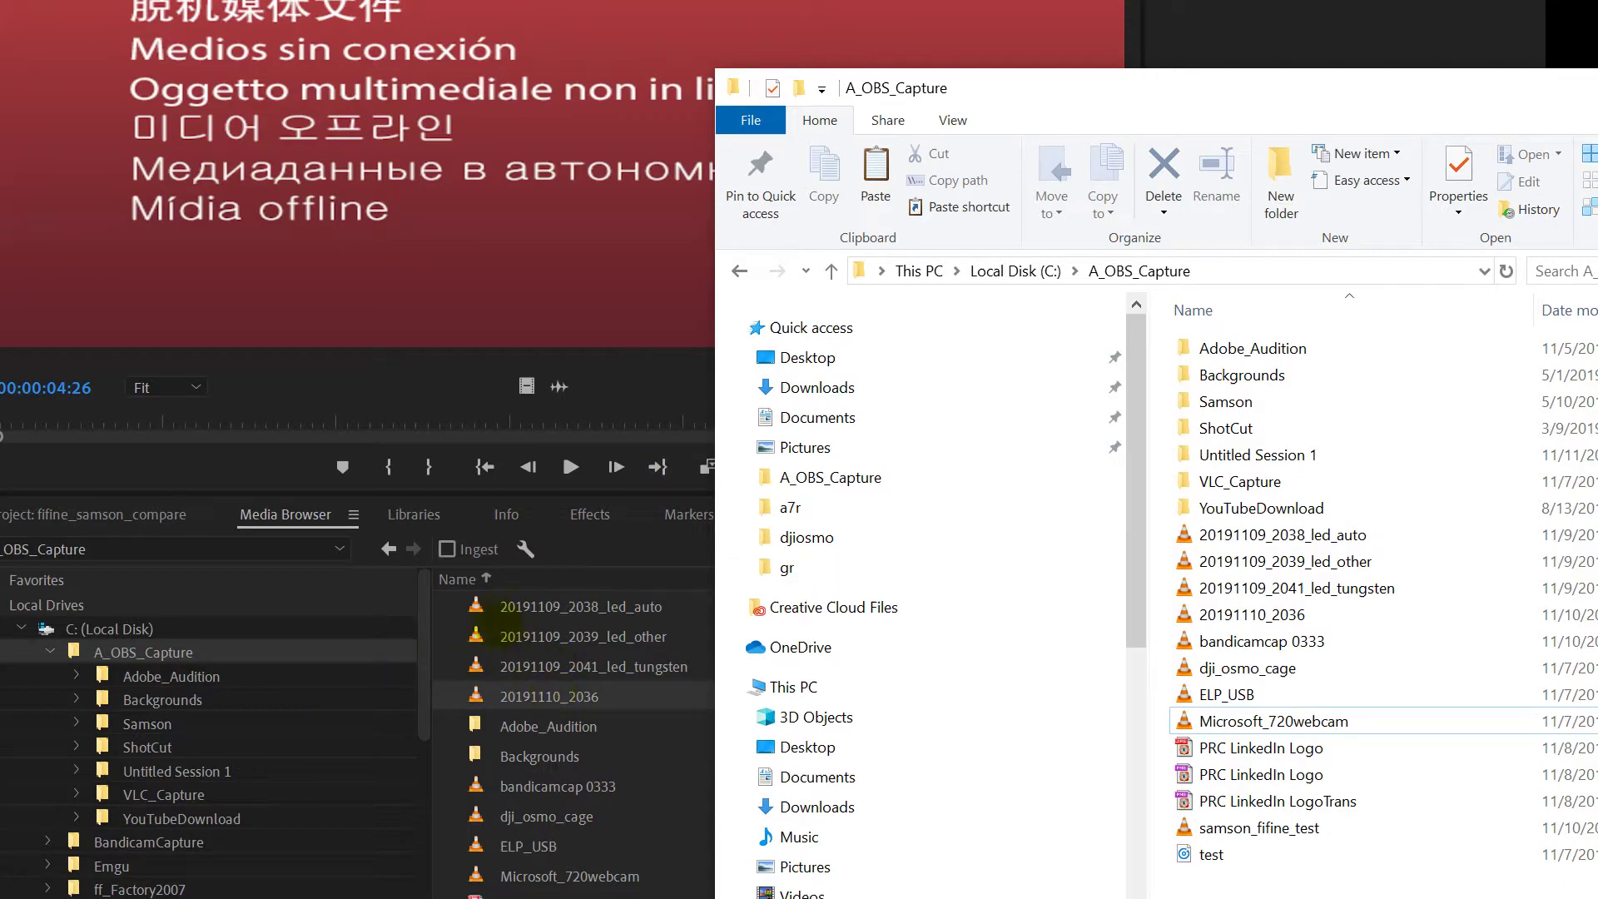
left_click(157, 675)
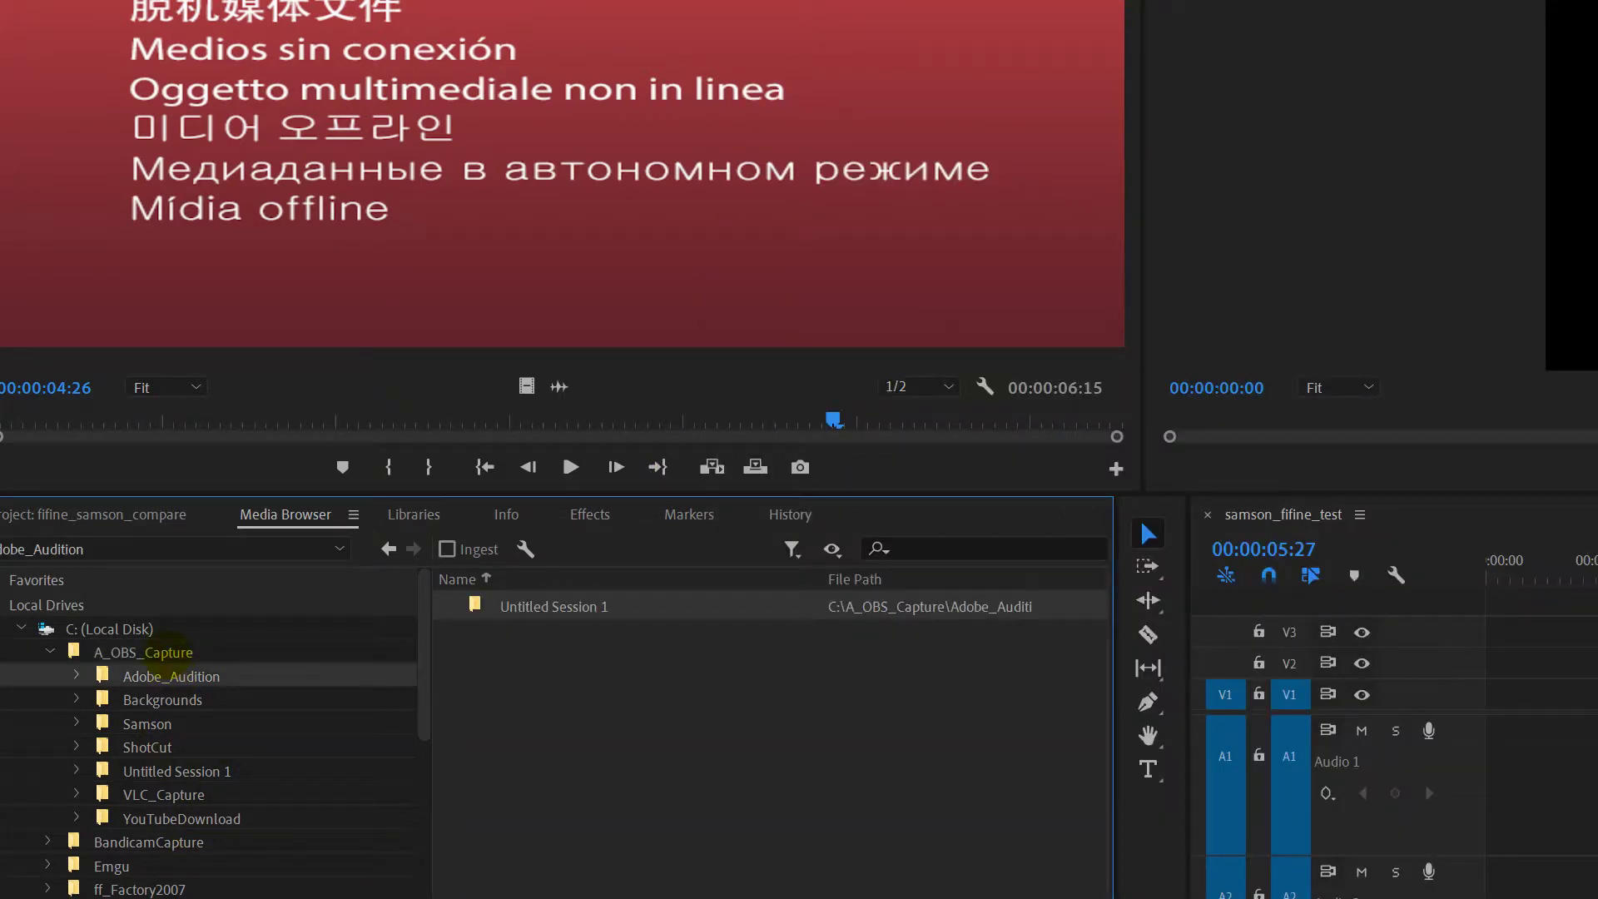
left_click(168, 651)
left_click(549, 696)
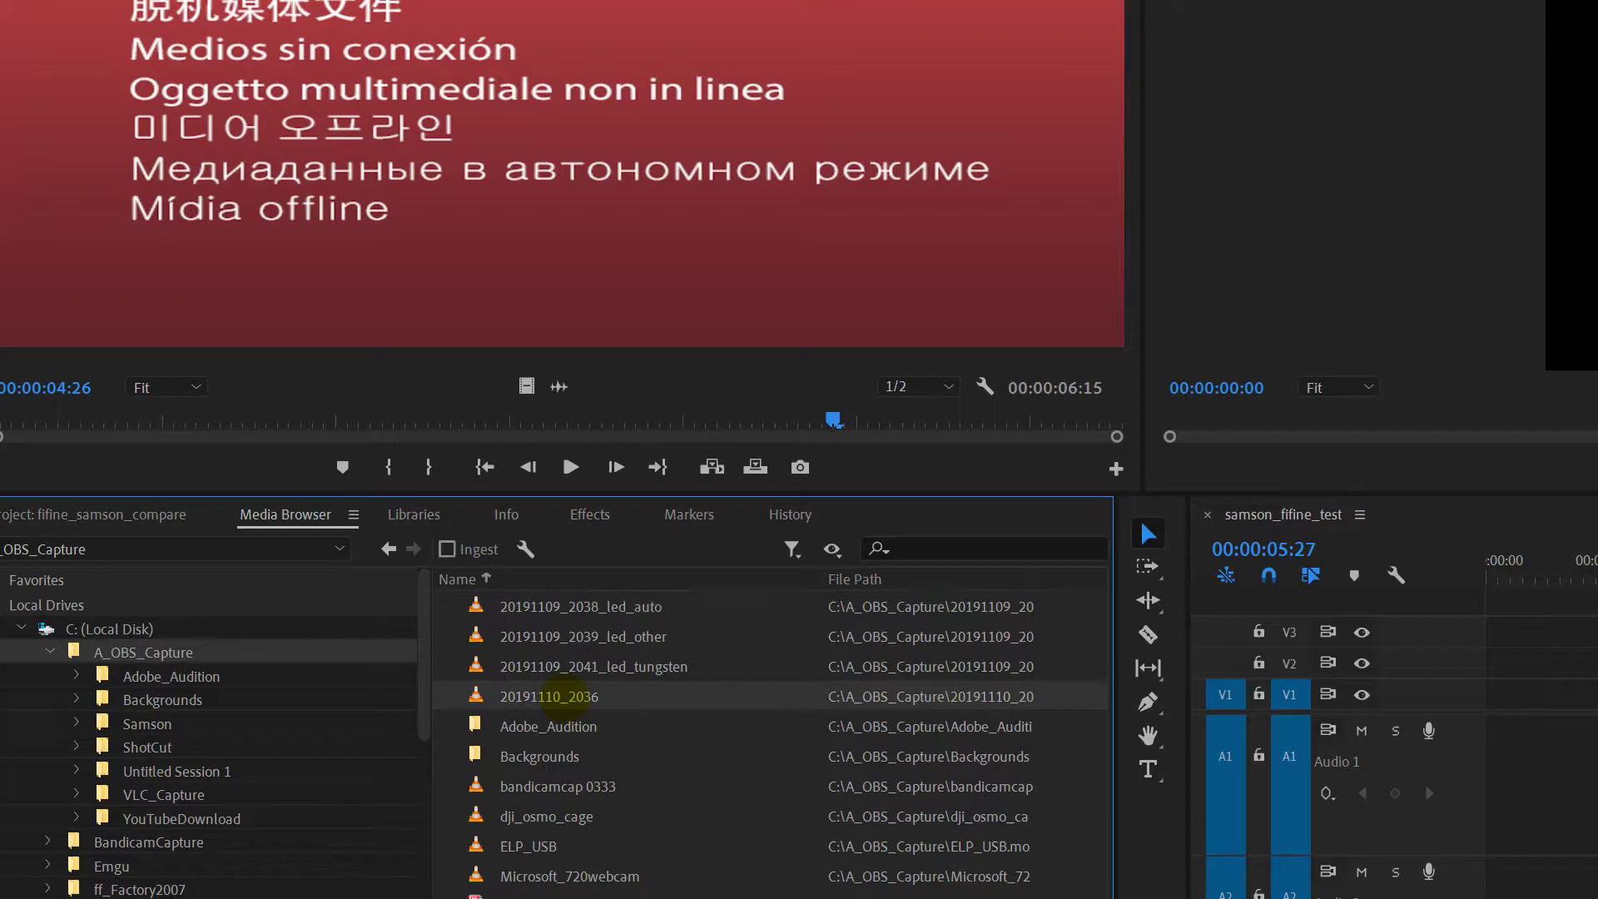
double_click(549, 695)
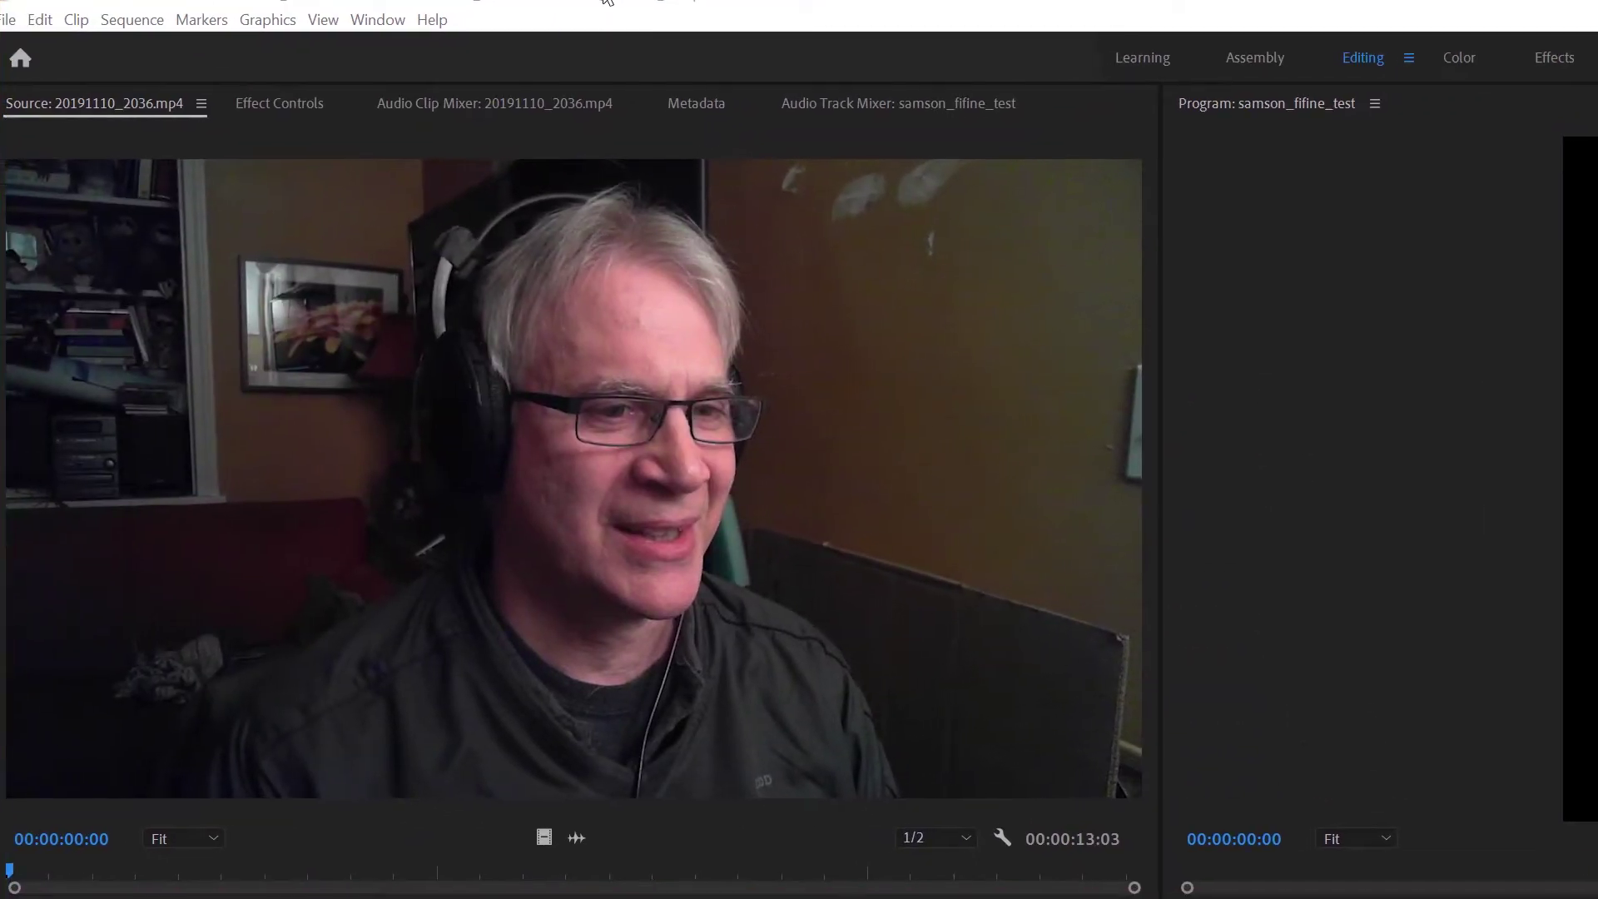
Step: Set the clip's audio channel format to Mono, with Clip 1 from L-1 and Clip 2 from L-2
left_click(47, 8)
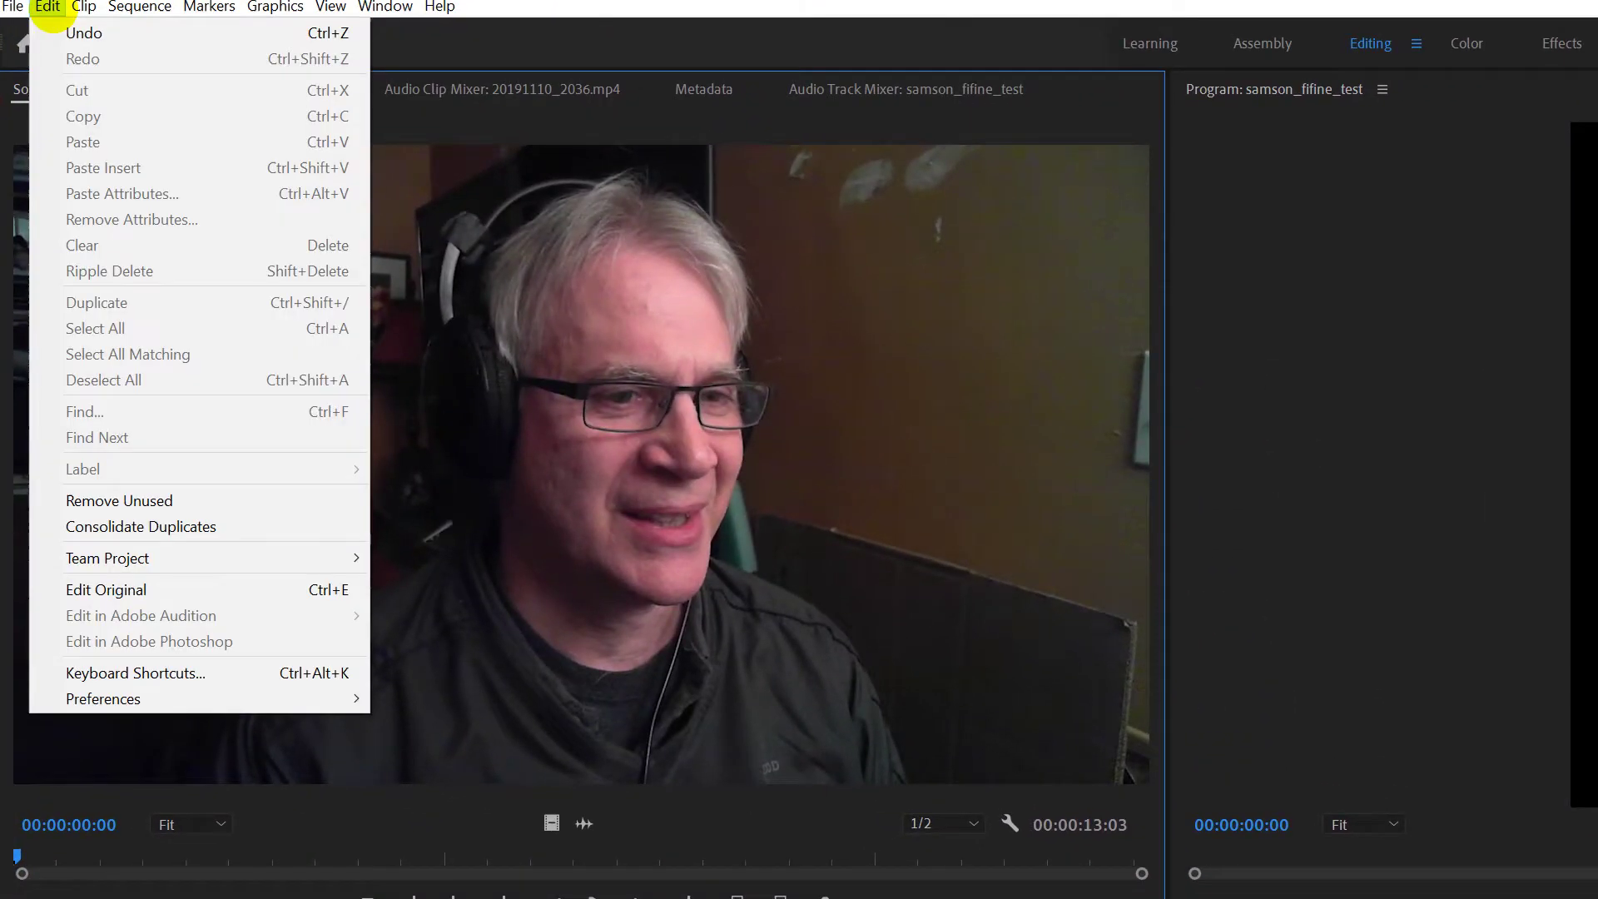
mouse_move(127, 168)
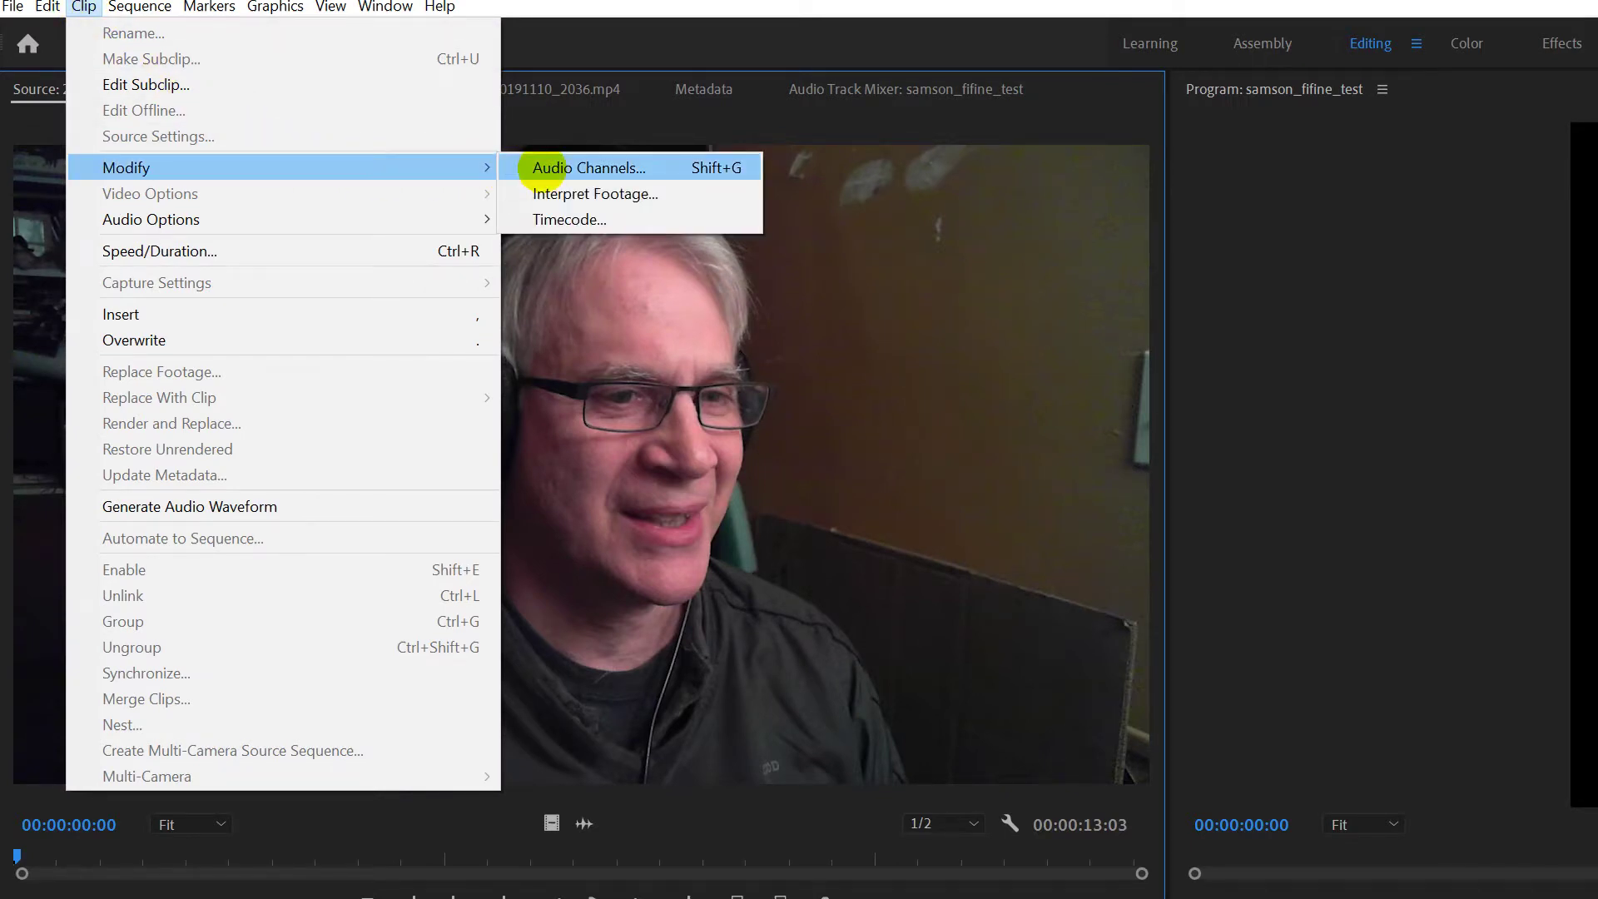
left_click(546, 167)
left_click_drag(1486, 334, 870, 133)
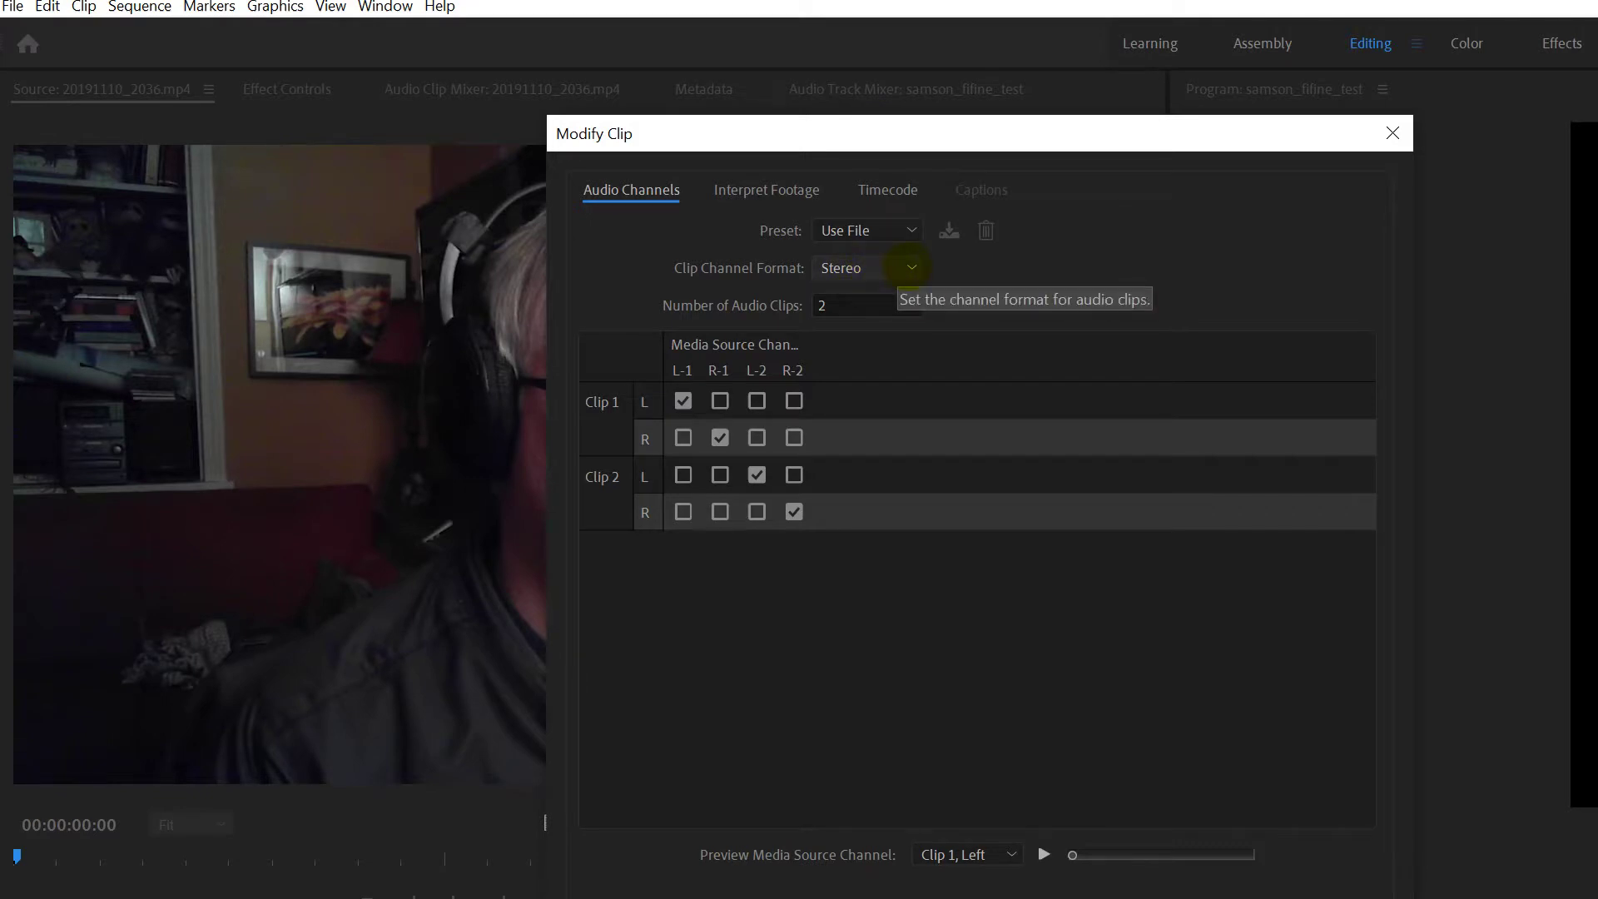
left_click(909, 266)
left_click(893, 293)
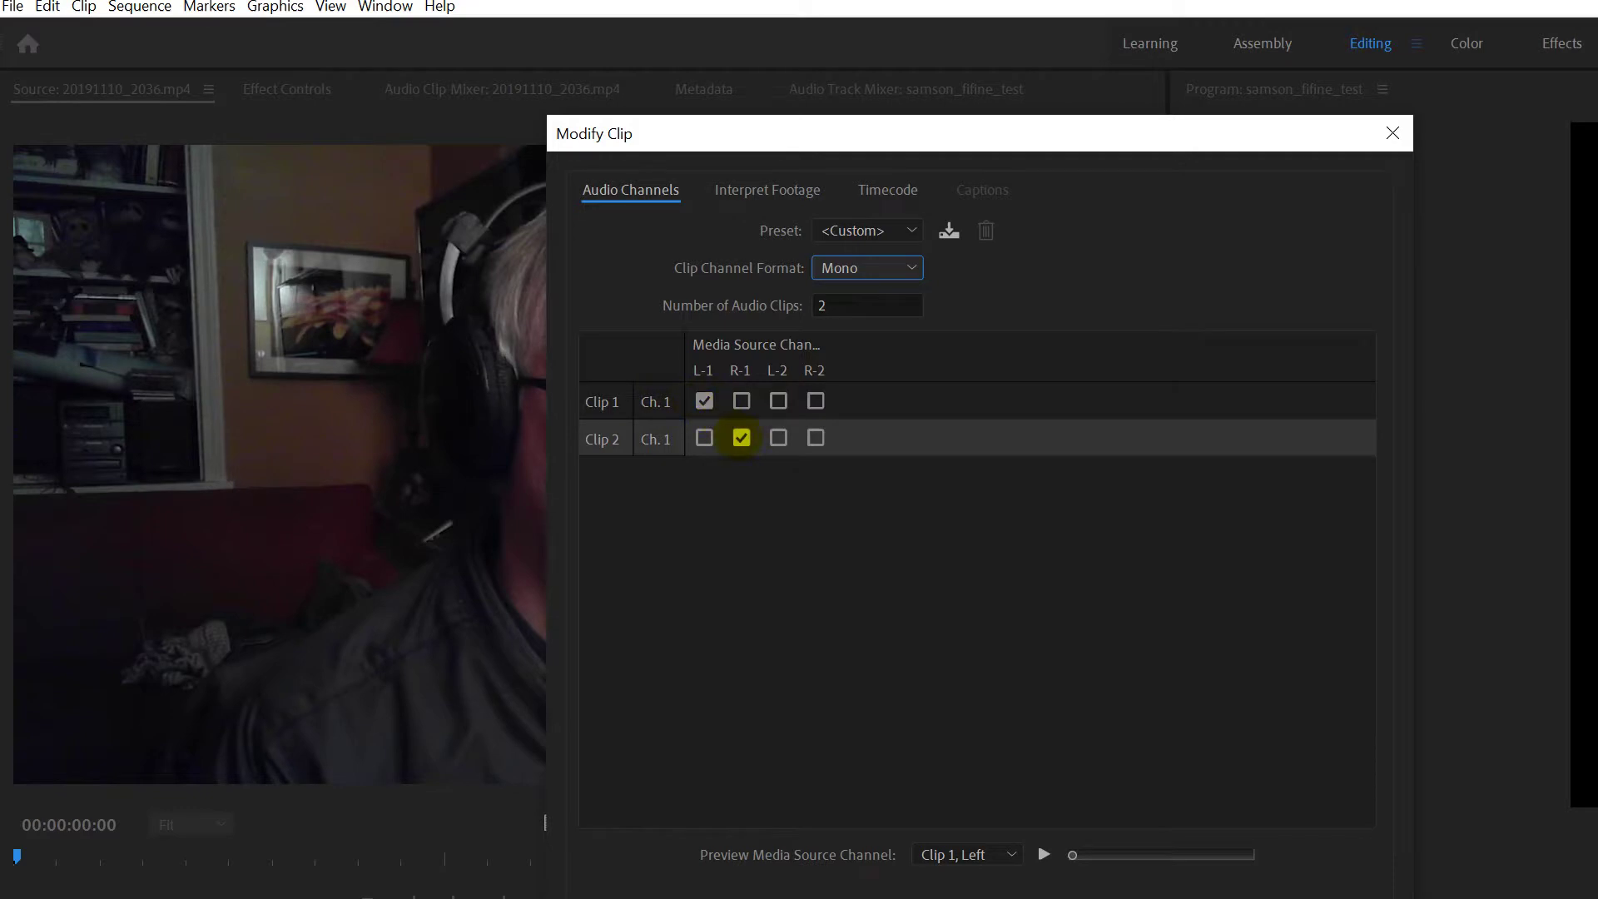
left_click(779, 437)
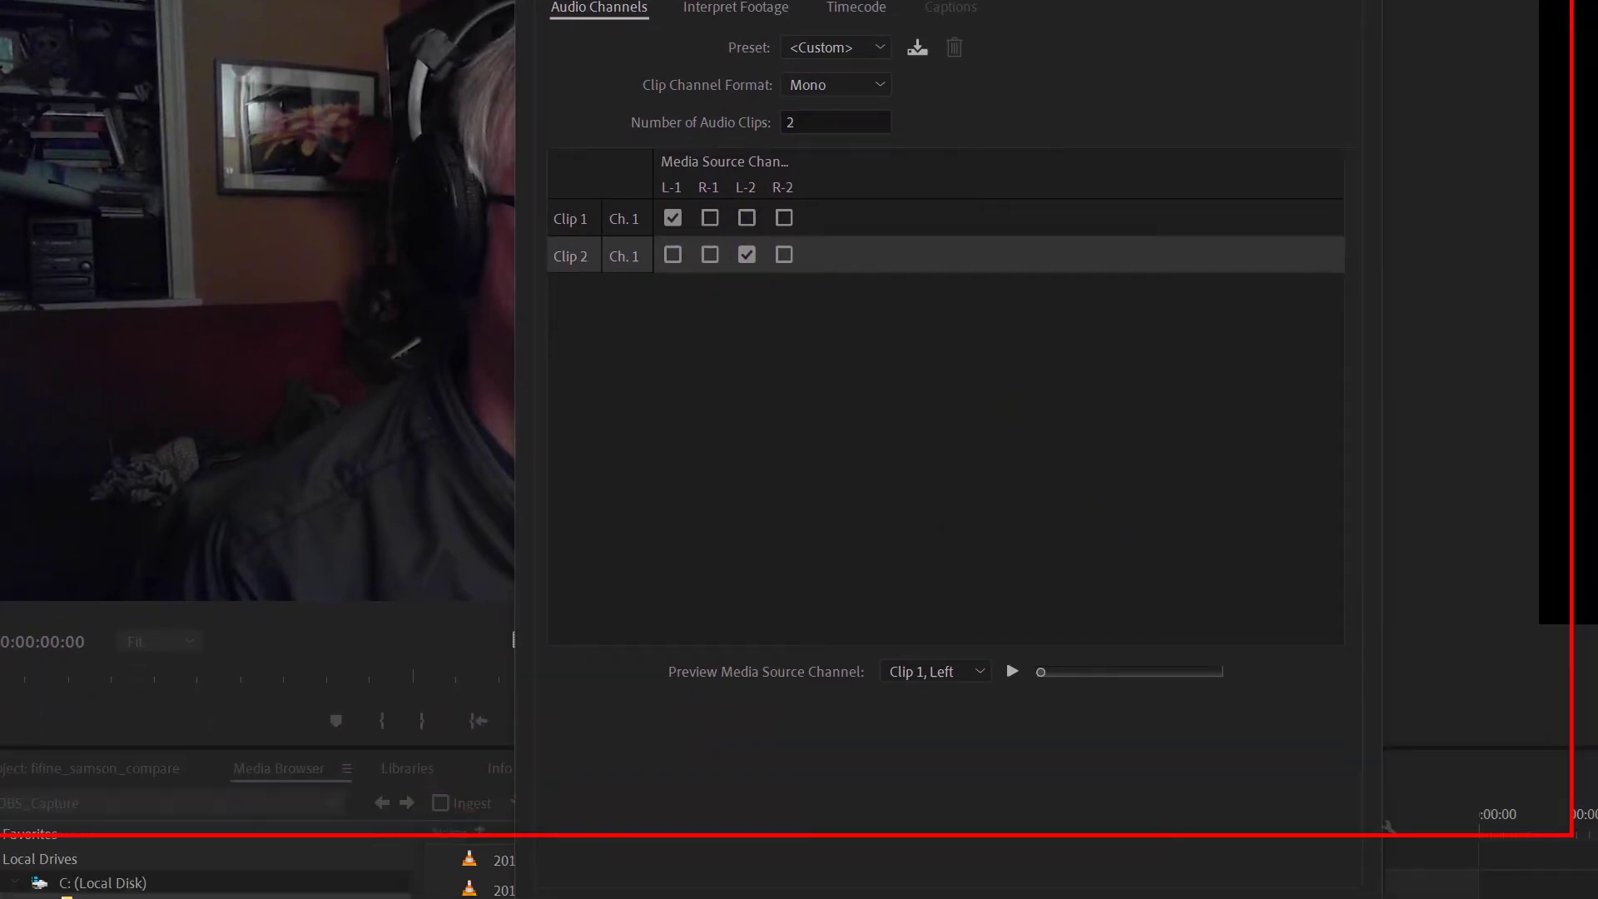
left_click(999, 717)
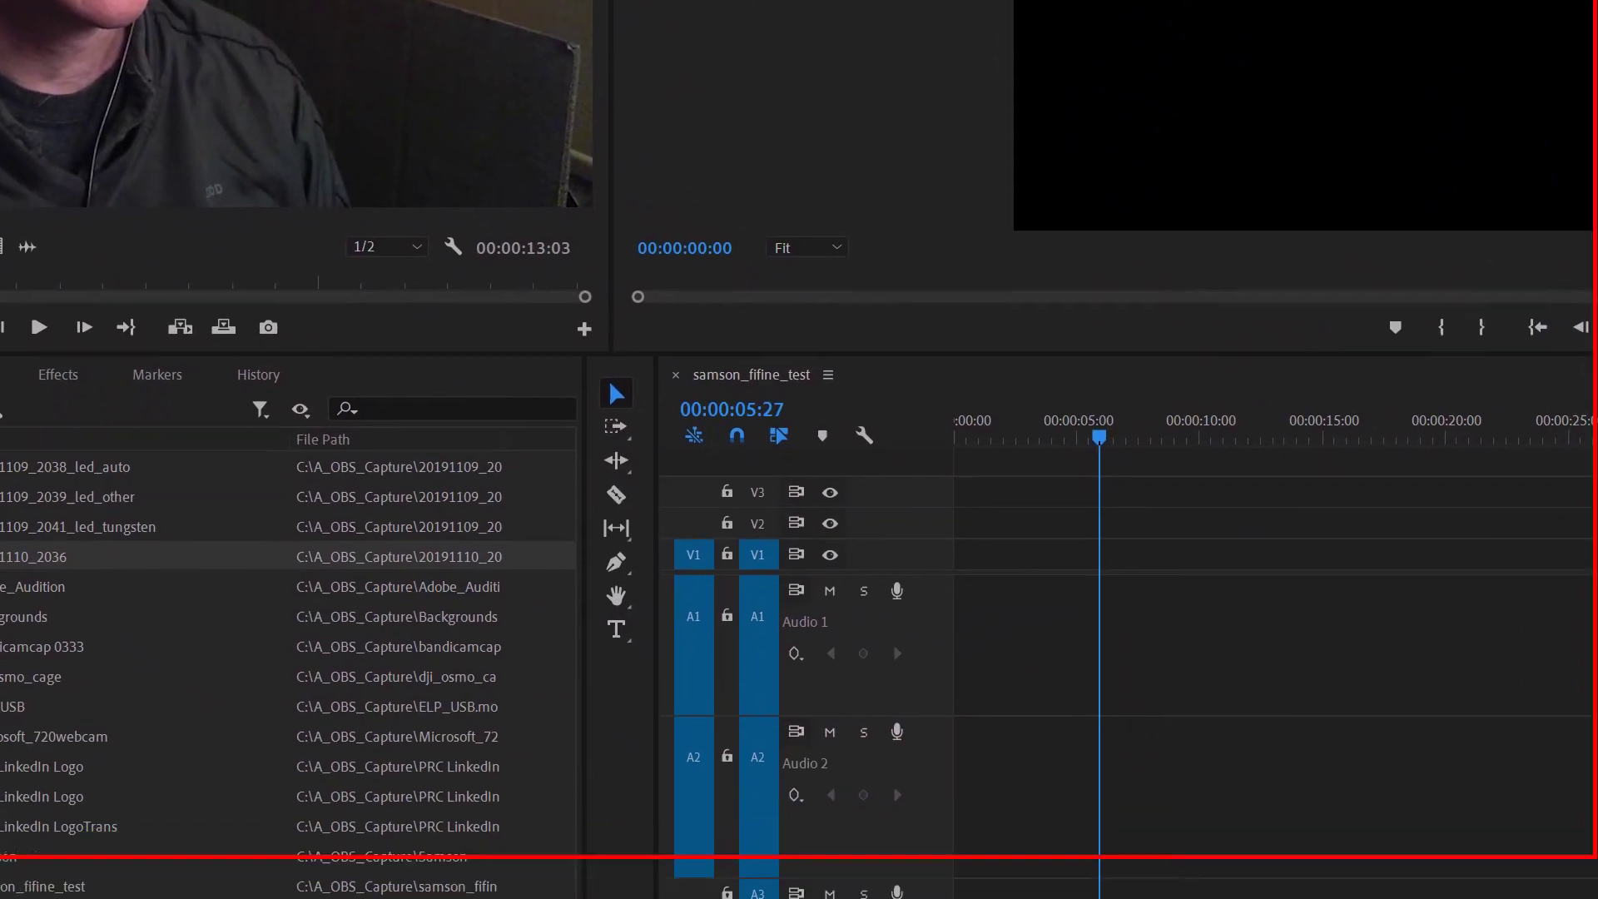
Step: Drag 20191110_2036.mp4 from the Source Monitor onto the samson_fifine_test timeline at 00:00
left_click_drag(312, 100, 999, 679)
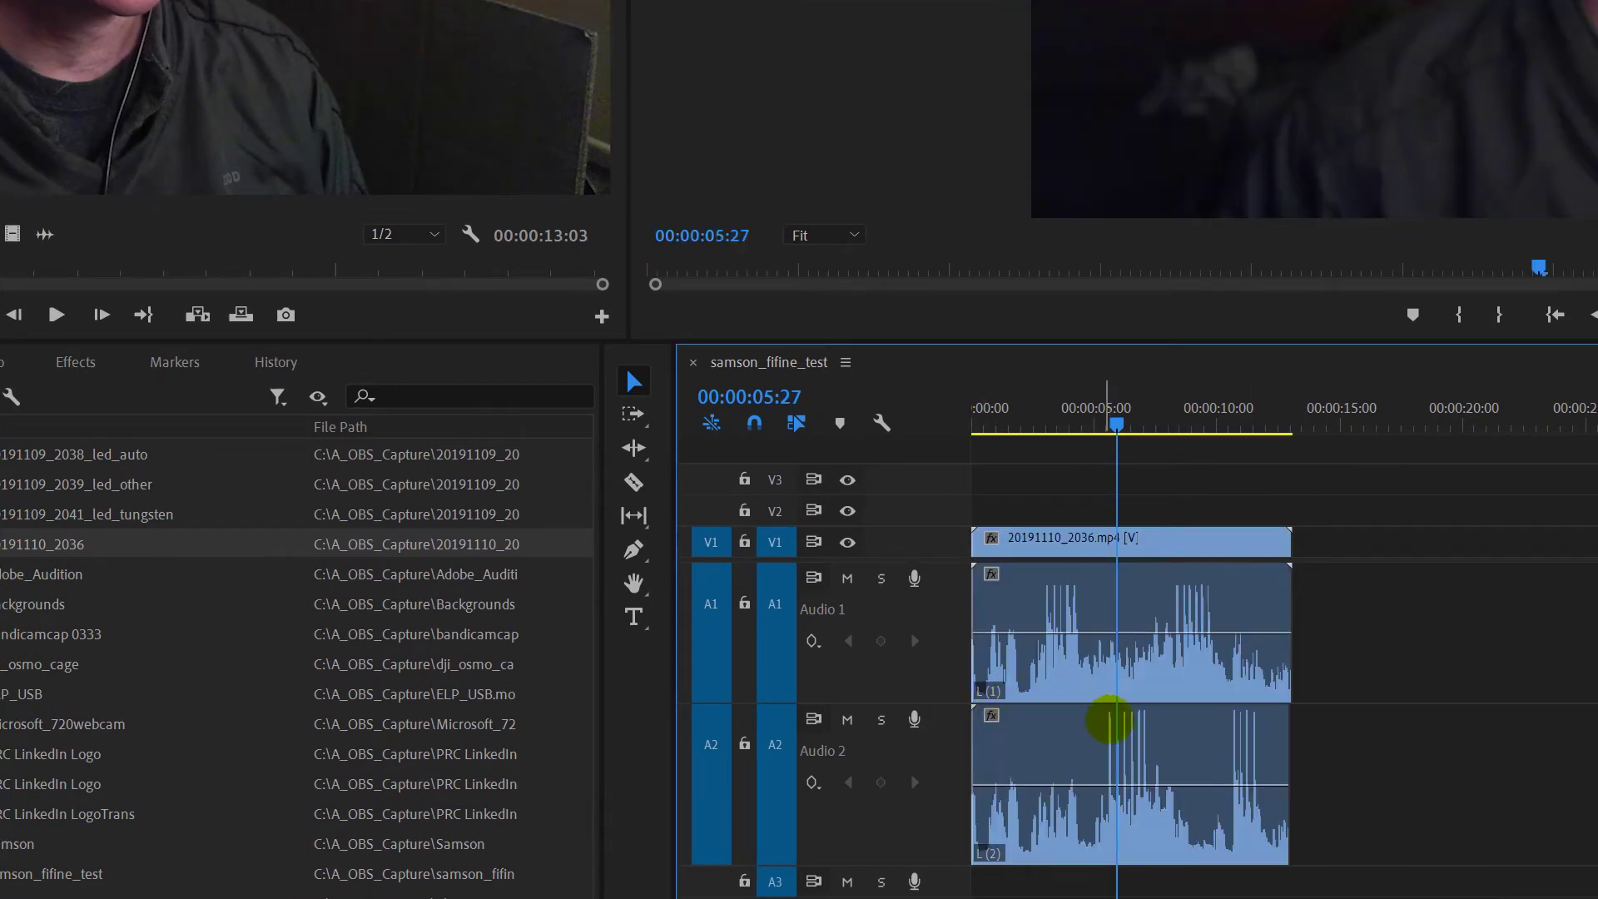